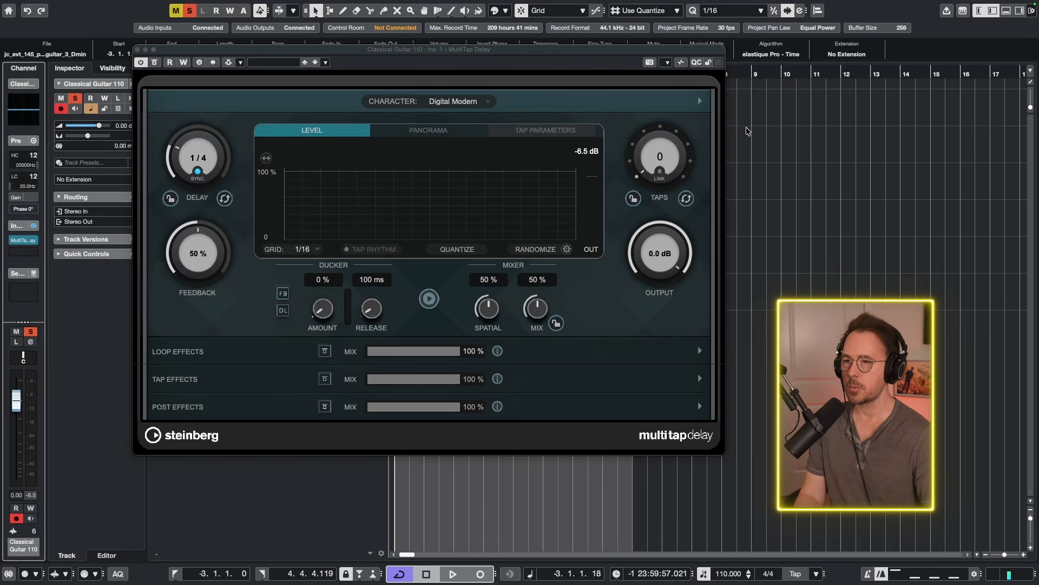
Step: Show the delay's detailed character settings and set the character to Digital Vintage
{"action": "left_click", "coordinate": [701, 102]}
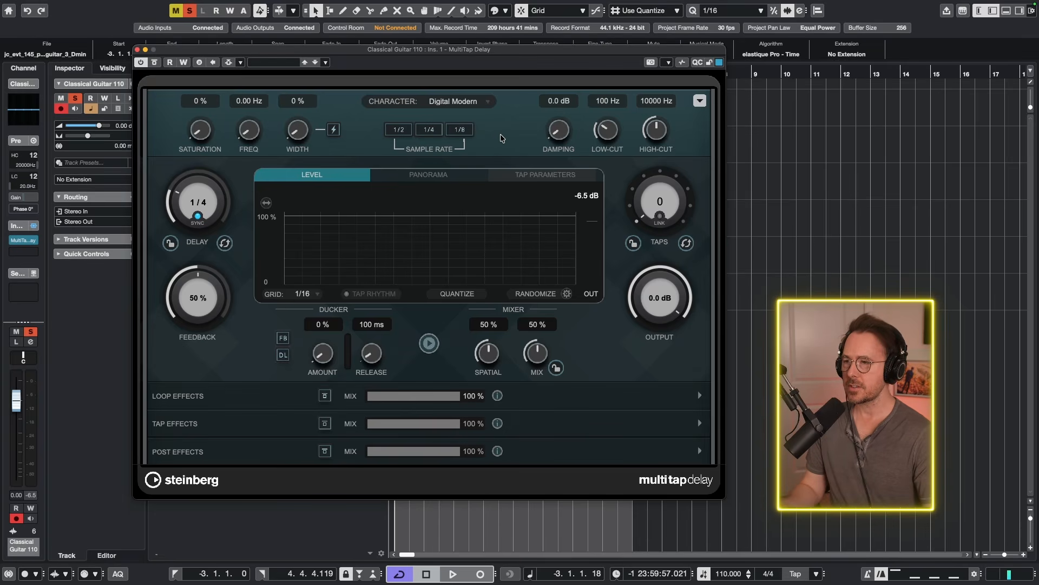
{"action": "left_click", "coordinate": [452, 102]}
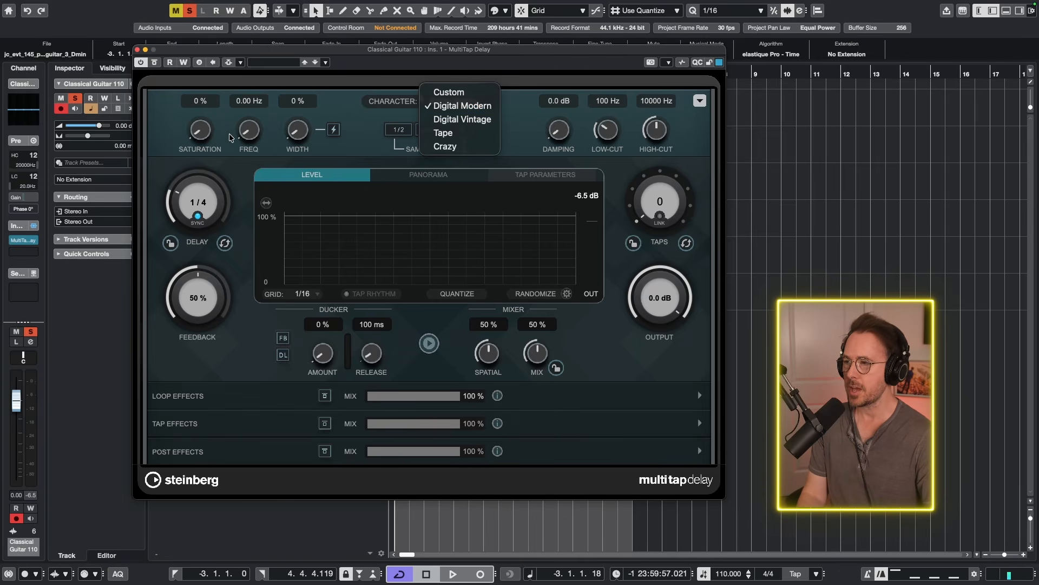
{"action": "left_click", "coordinate": [462, 119]}
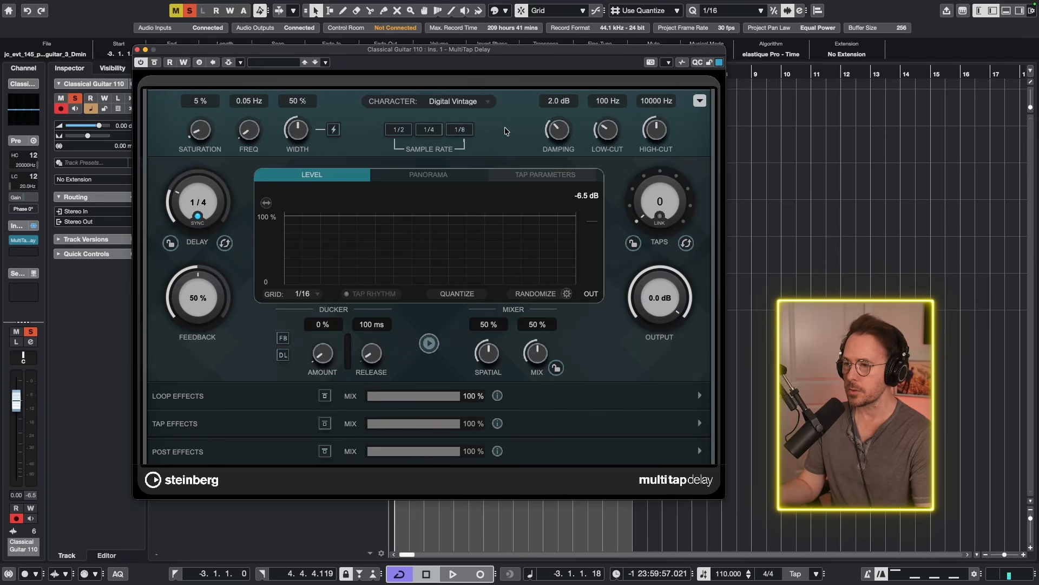
Step: Audition the guitar with the damping raised to 5.7 dB, and hide the detailed character settings
{"action": "key", "text": "space"}
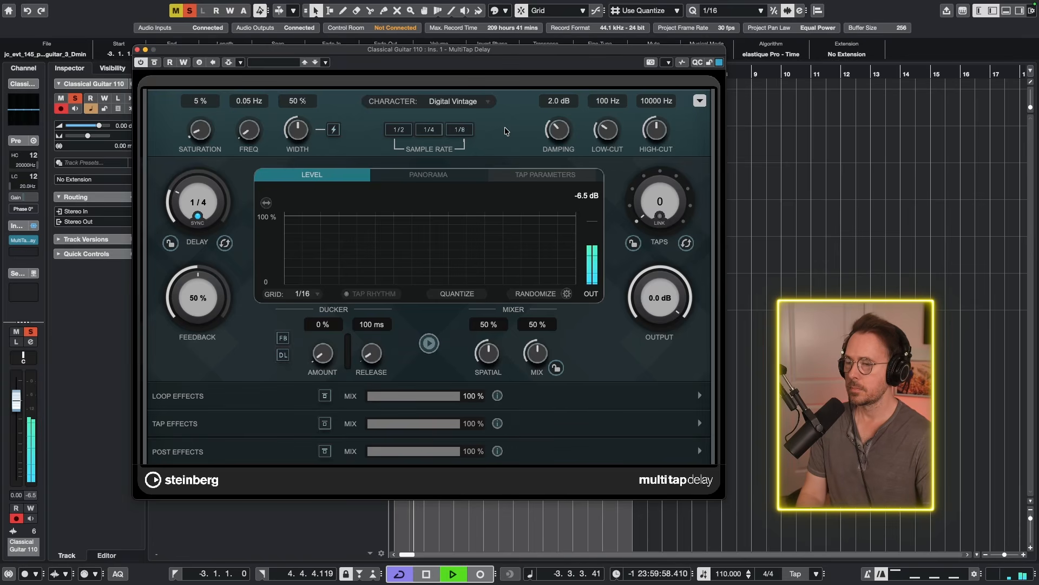
{"action": "left_click_drag", "start_coordinate": [561, 125], "coordinate": [571, 63]}
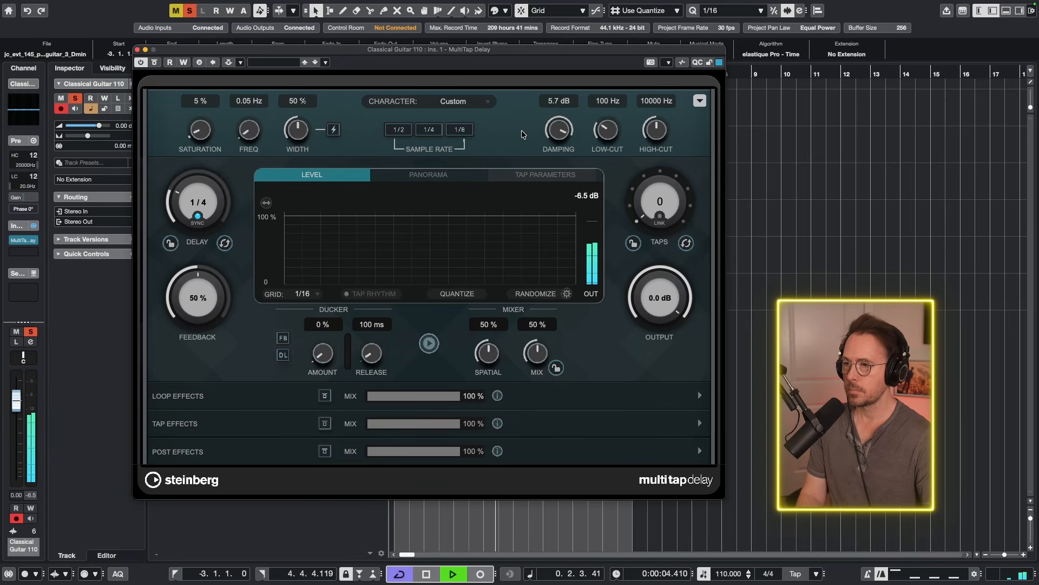
{"action": "key", "text": "space"}
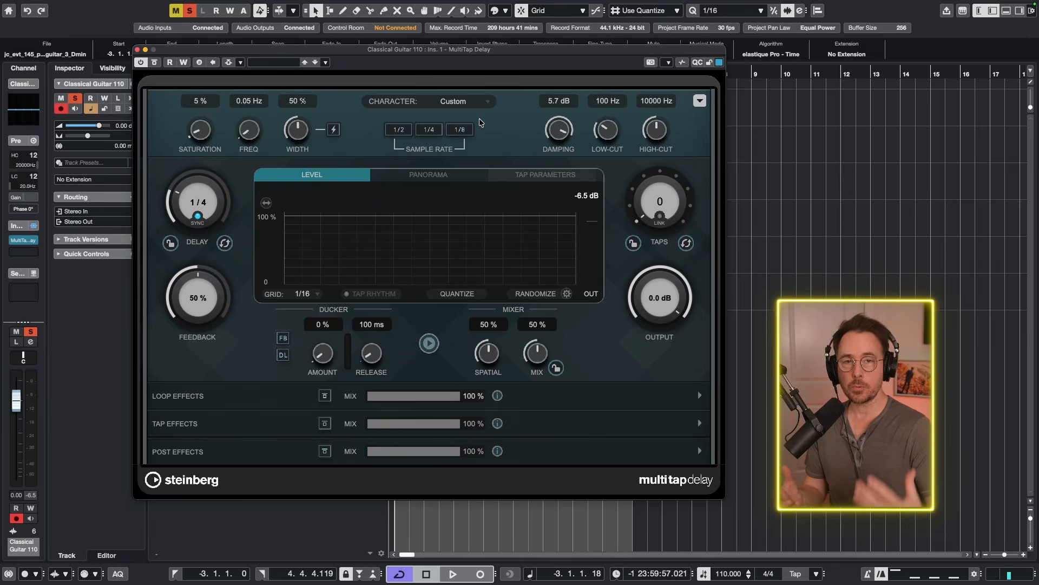
{"action": "key", "text": "space"}
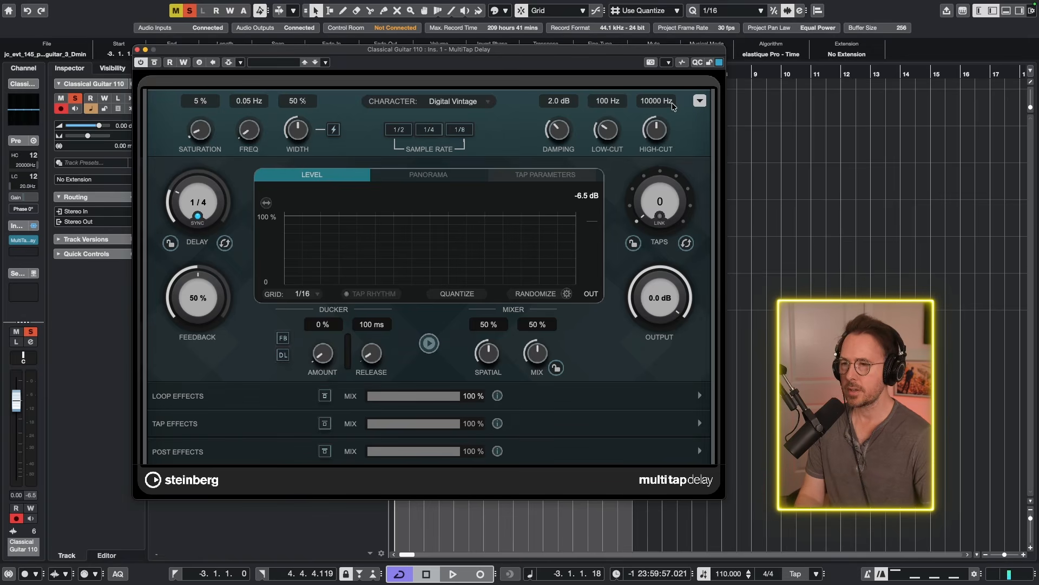
{"action": "left_click", "coordinate": [699, 101]}
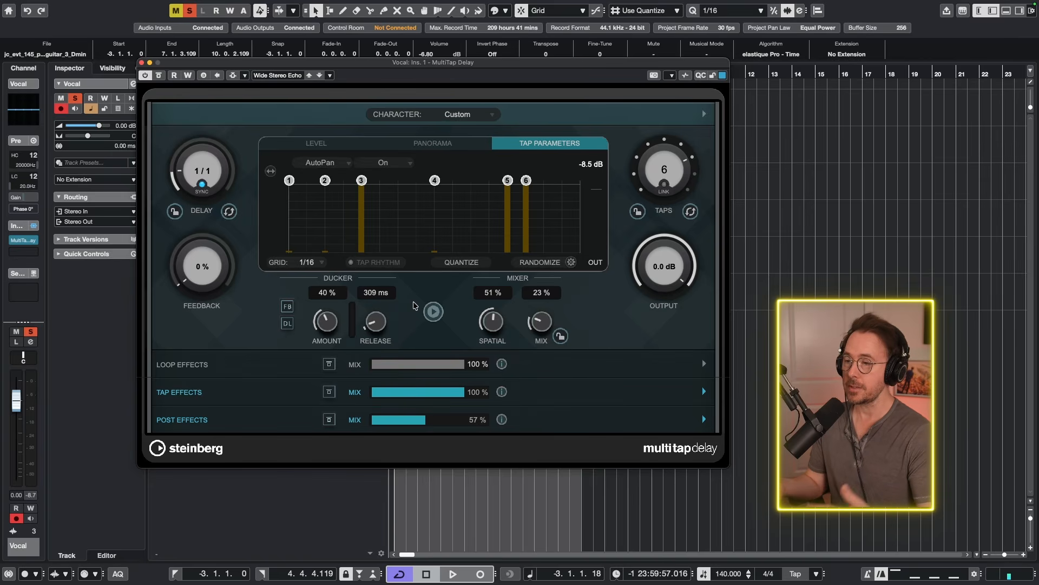
Step: Play back the vocal, try a ducker amount of 57 %, and bring it down to 42 %
{"action": "key", "text": "space"}
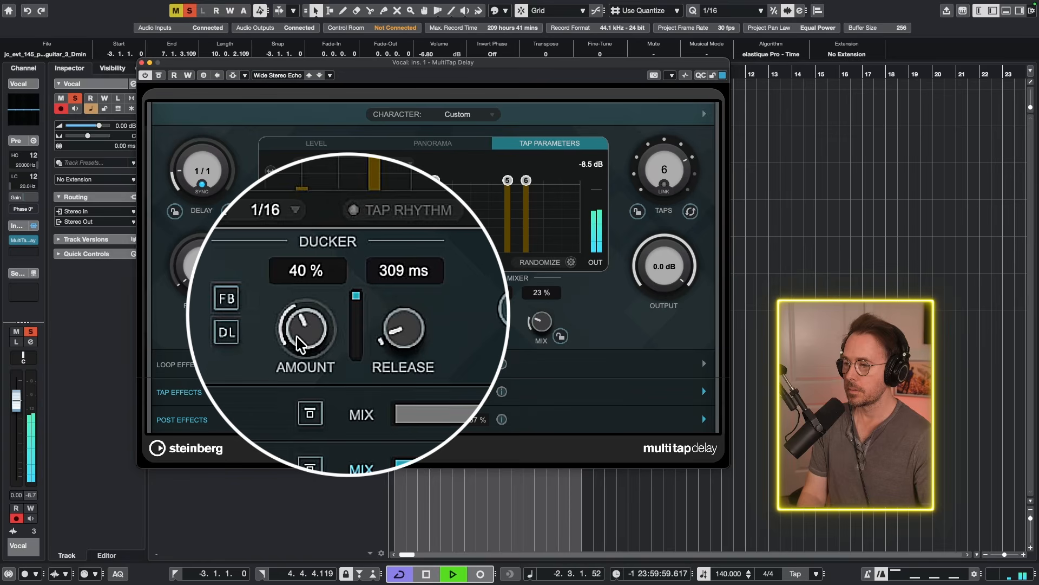
{"action": "left_click_drag", "start_coordinate": [301, 344], "coordinate": [306, 301]}
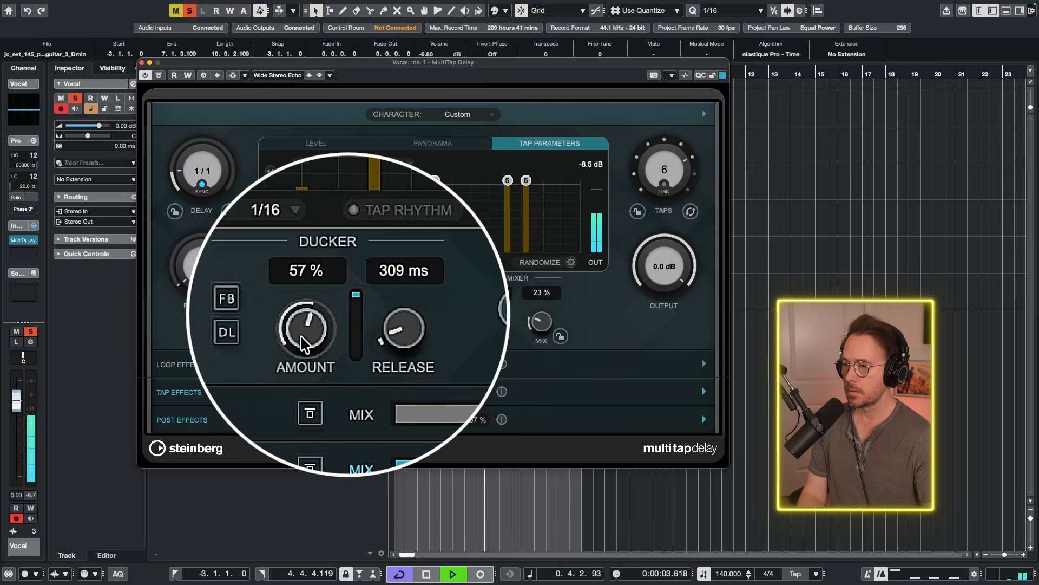
{"action": "left_click_drag", "start_coordinate": [300, 336], "coordinate": [305, 386]}
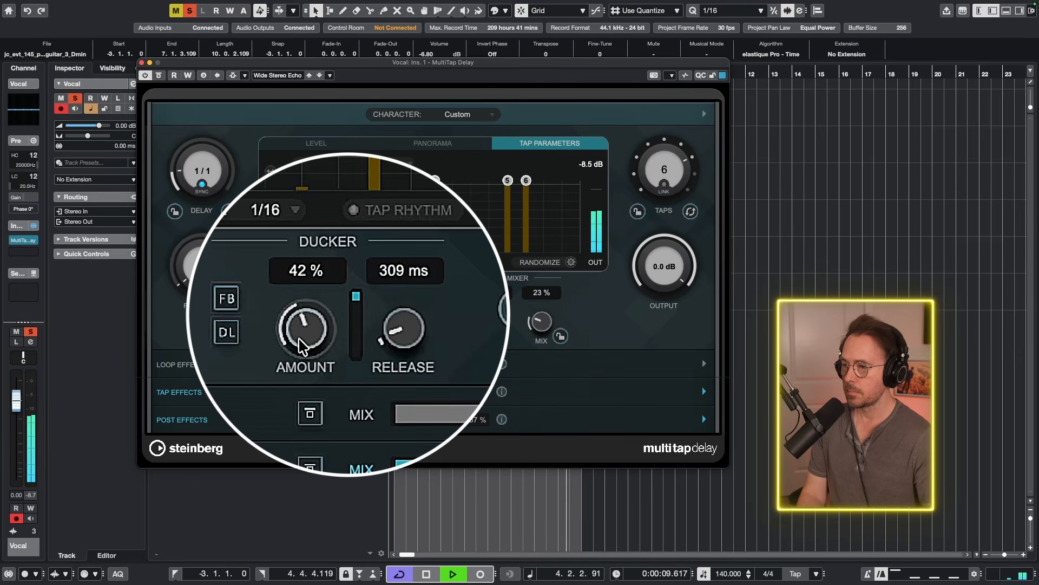
{"action": "key", "text": "space"}
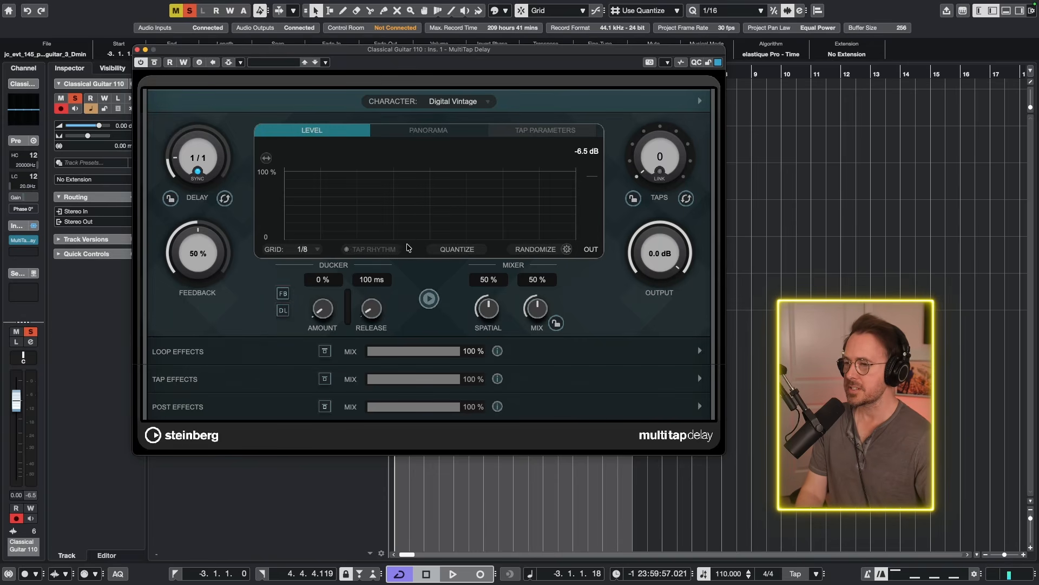
Step: Record a rhythm of four delay taps with Tap Rhythm while the guitar plays back
{"action": "left_click", "coordinate": [366, 250]}
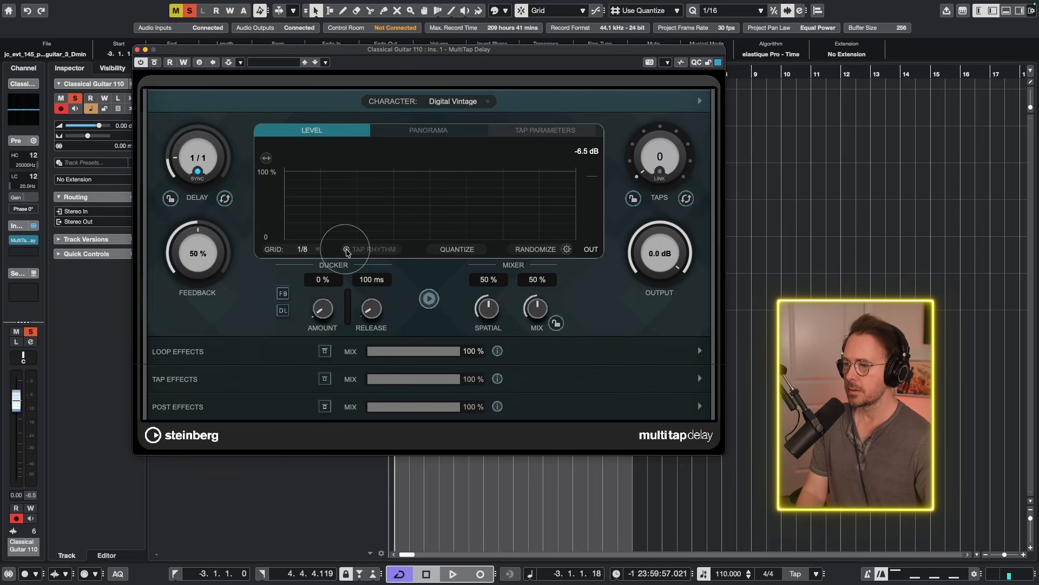
{"action": "key", "text": "space"}
{"action": "left_click", "coordinate": [378, 249]}
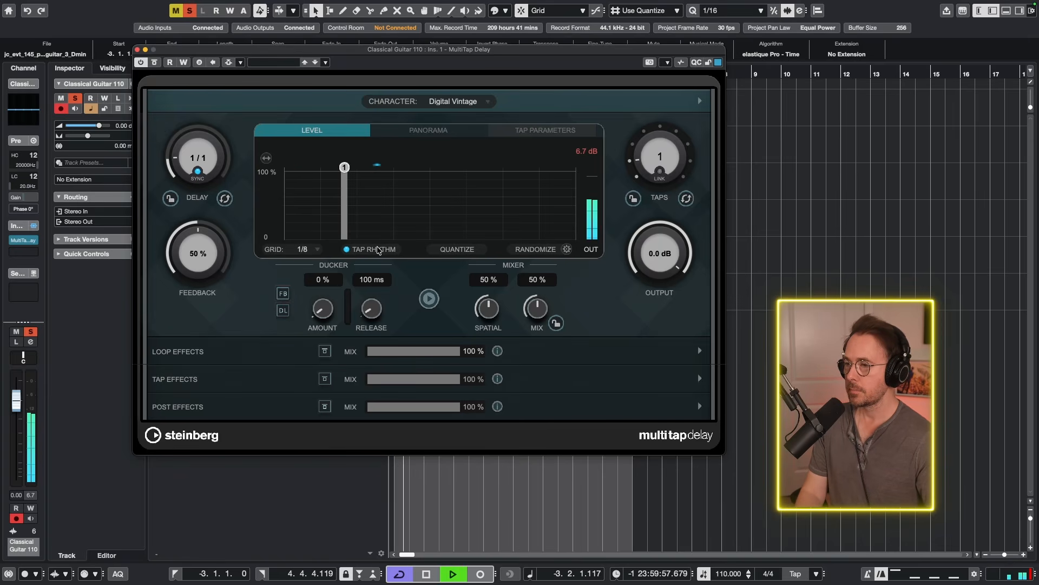
{"action": "left_click", "coordinate": [378, 249]}
{"action": "left_click", "coordinate": [378, 249]}
{"action": "left_click", "coordinate": [377, 249]}
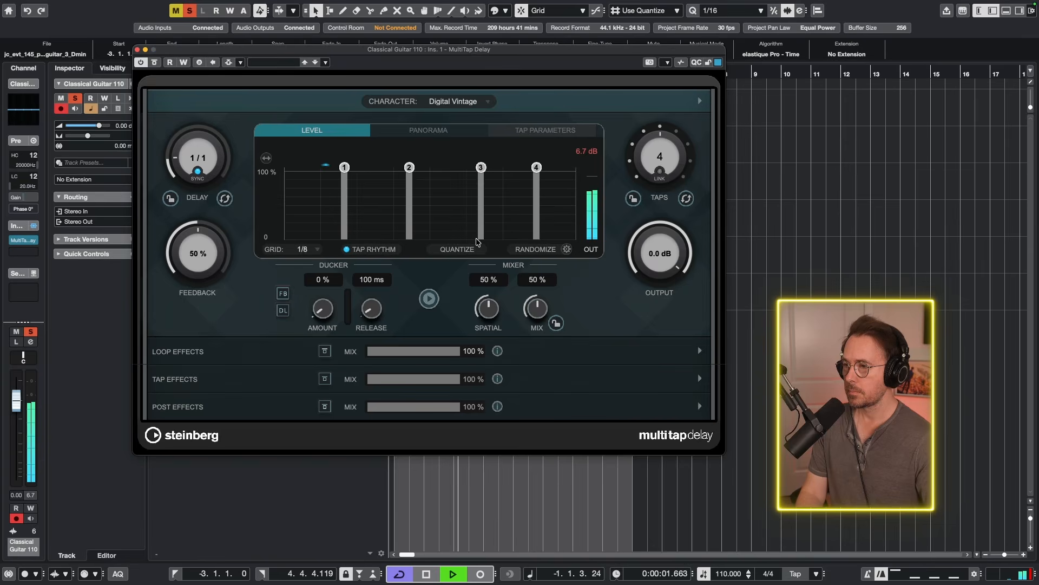
{"action": "key", "text": "space"}
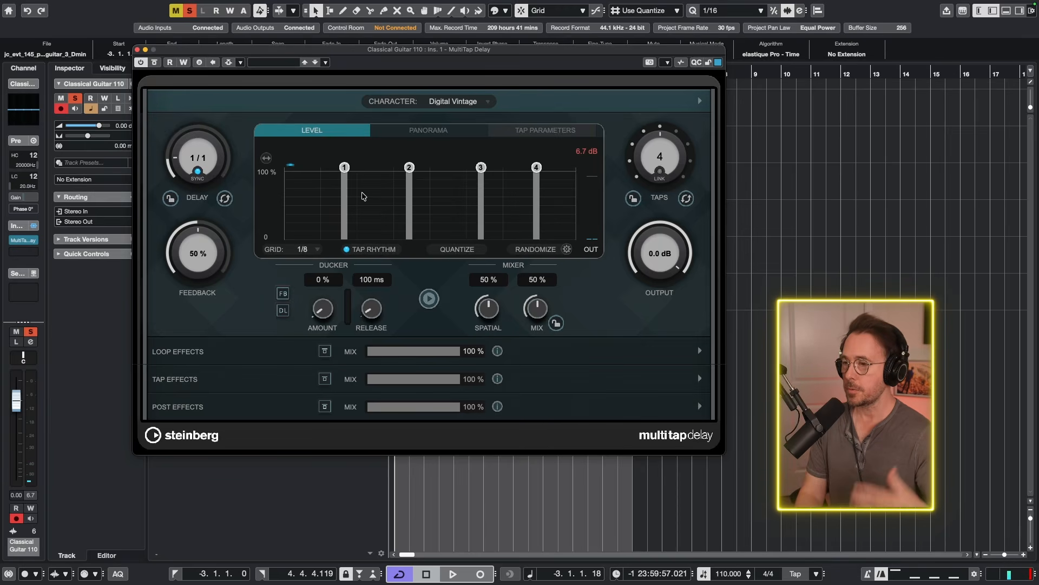
Step: Quantize the four delay taps to the 1/8 grid and move tap 3 one grid position earlier
{"action": "left_click", "coordinate": [453, 251]}
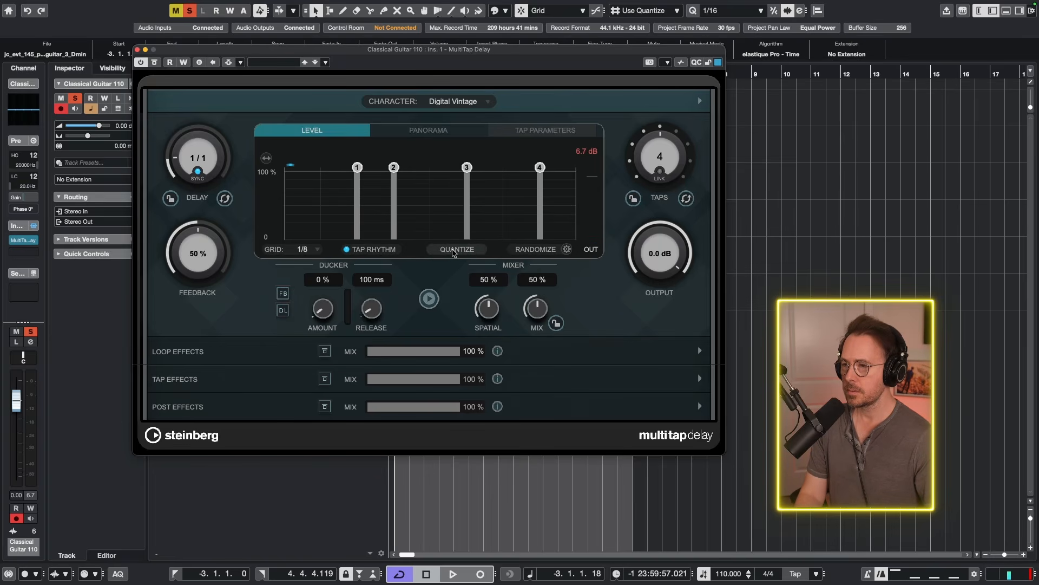
{"action": "left_click_drag", "start_coordinate": [467, 223], "coordinate": [504, 224]}
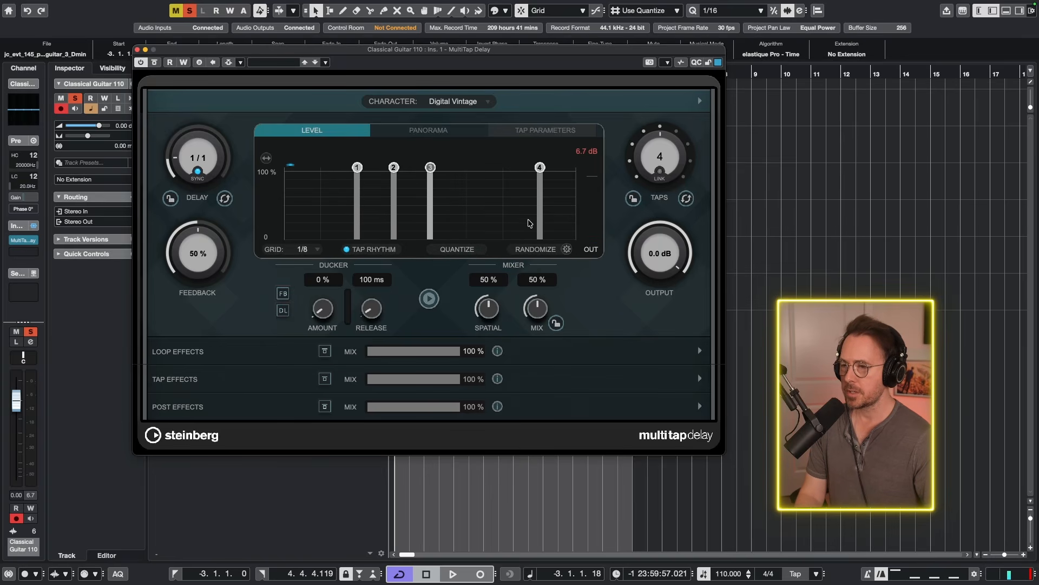
Step: Randomize the delay's tap pattern several times
{"action": "left_click", "coordinate": [527, 250]}
{"action": "left_click", "coordinate": [527, 250]}
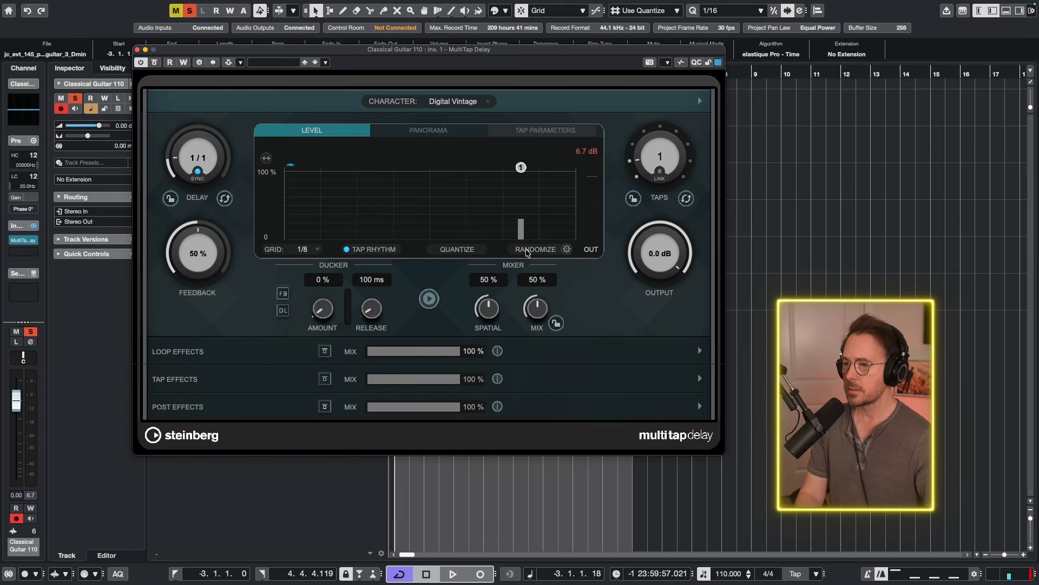
{"action": "left_click", "coordinate": [527, 250]}
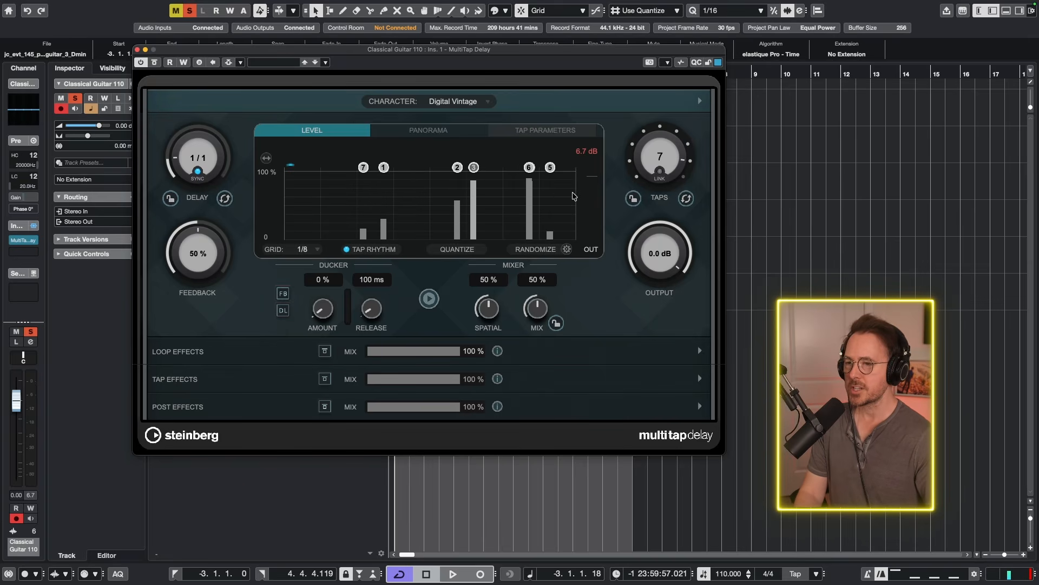
Step: Reset the tap pattern, set the number of taps to 8, and audition the evenly spaced taps
{"action": "left_click", "coordinate": [687, 199]}
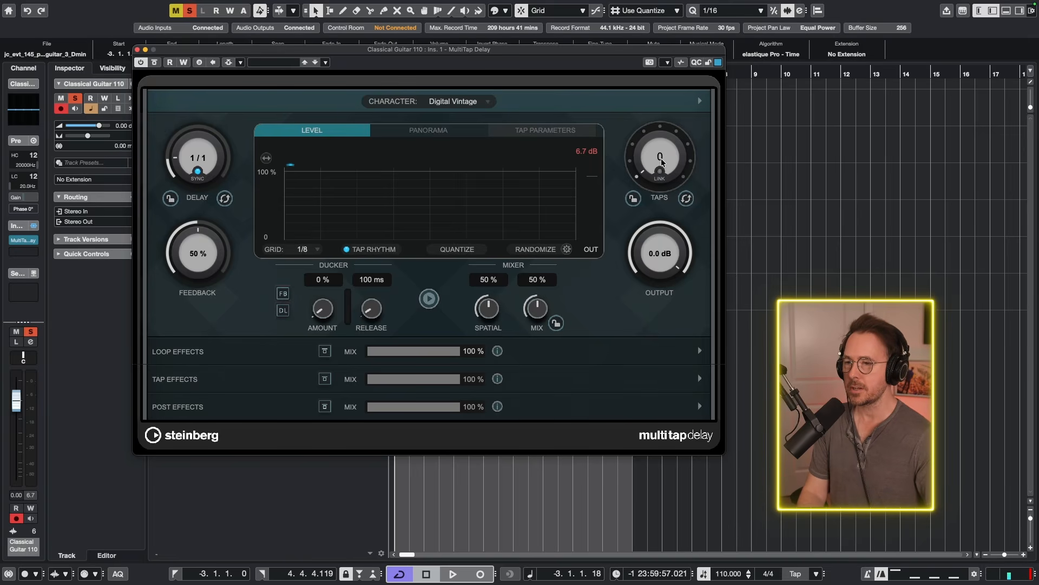
{"action": "left_click_drag", "start_coordinate": [661, 160], "coordinate": [666, 144]}
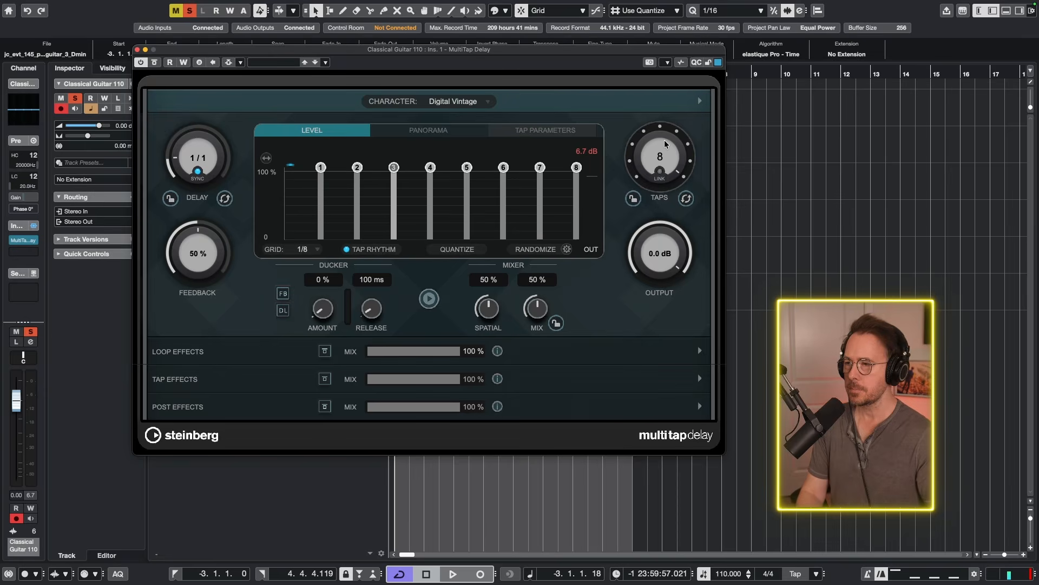
{"action": "key", "text": "space"}
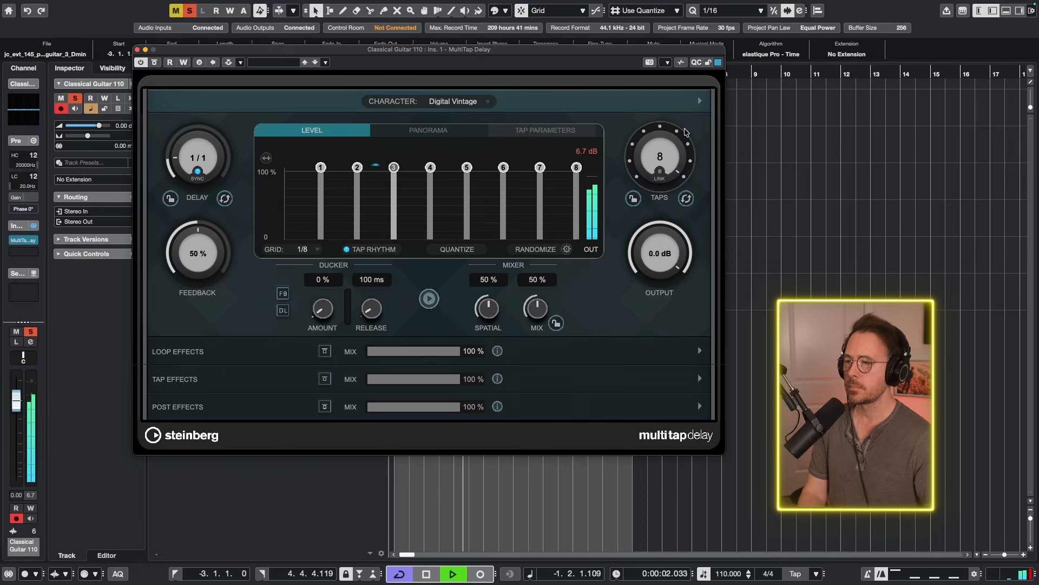
{"action": "key", "text": "space"}
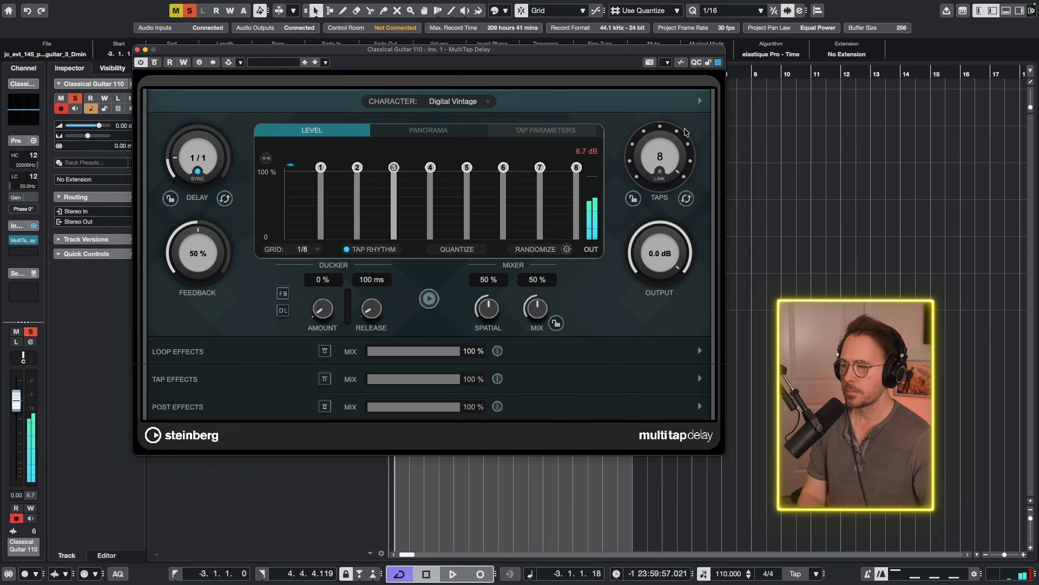
Step: Keep the grid at 1/8, draw steadily descending levels across taps 1 to 8, and audition the fading delay
{"action": "left_click", "coordinate": [306, 250]}
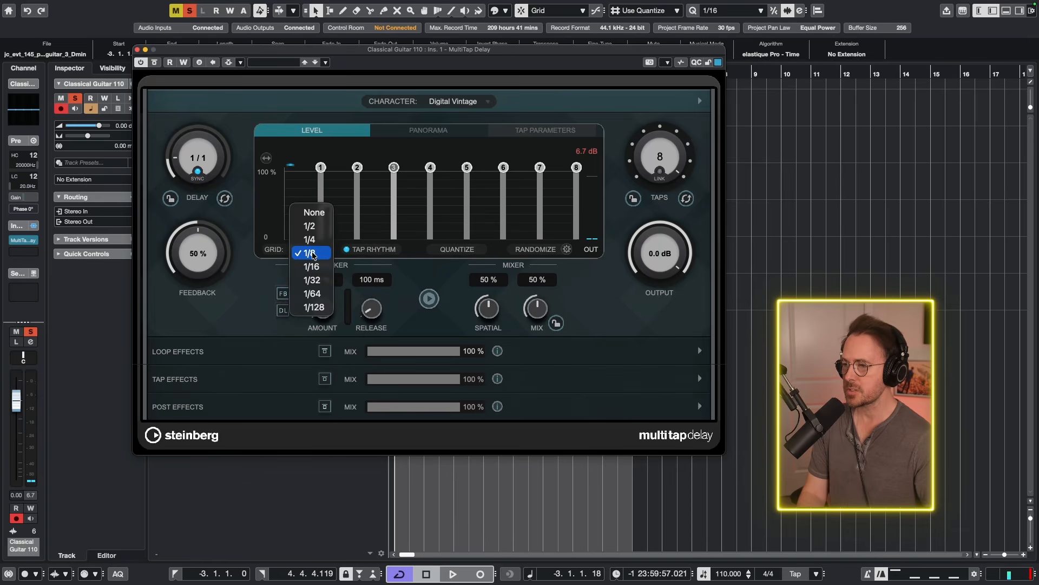
{"action": "left_click", "coordinate": [313, 253]}
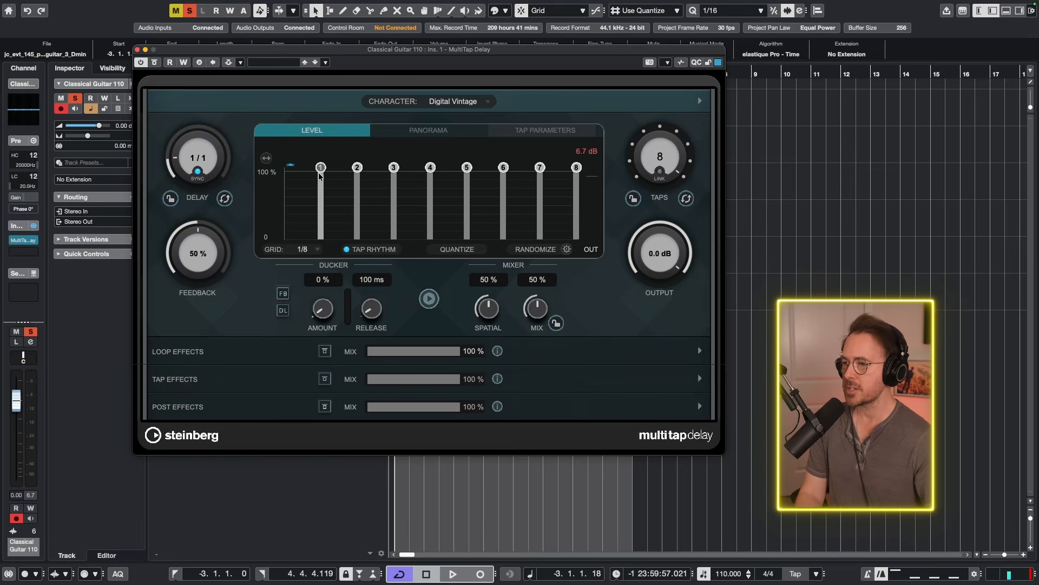
{"action": "left_click_drag", "start_coordinate": [320, 174], "coordinate": [595, 237]}
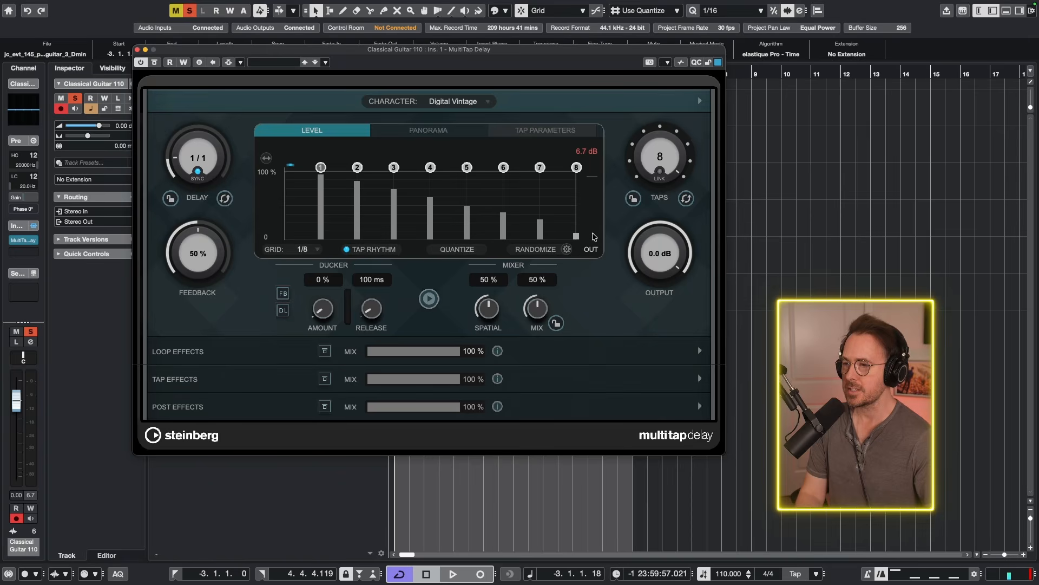
{"action": "key", "text": "space"}
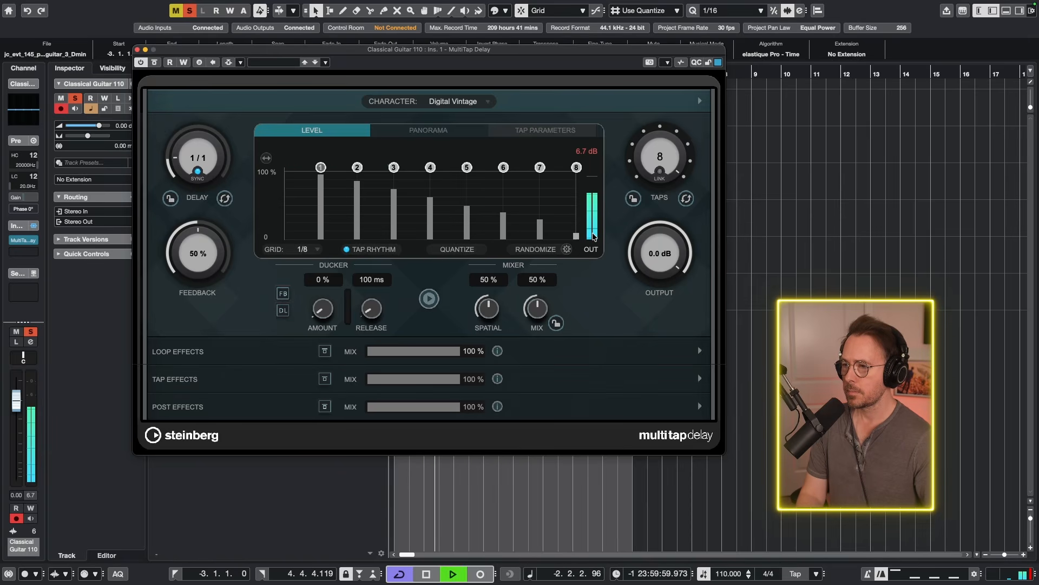
{"action": "key", "text": "space"}
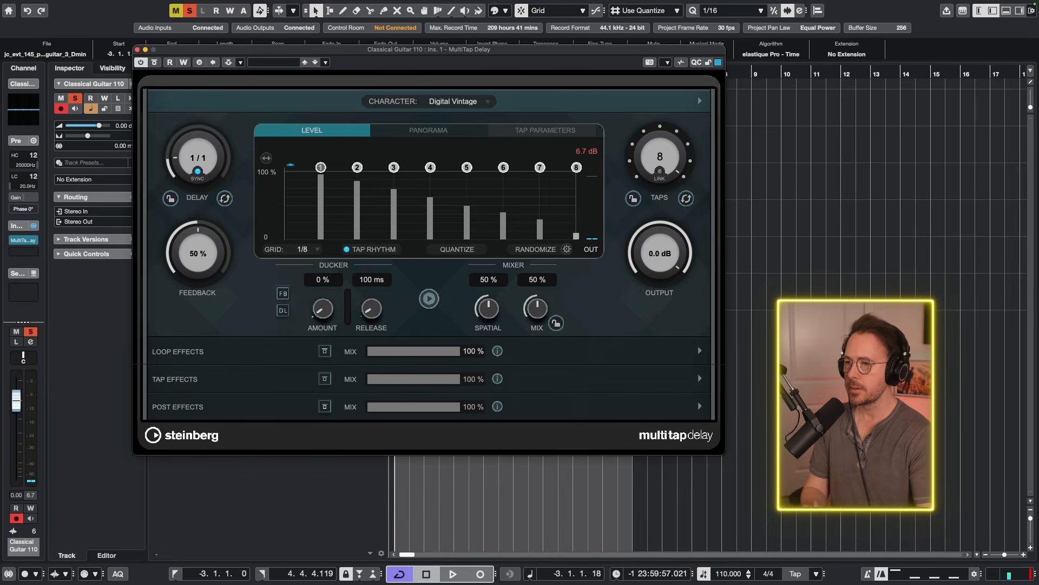
Step: Pan the eight taps alternately hard left and hard right in the panorama view, starting with tap 1 on the left
{"action": "left_click", "coordinate": [428, 132]}
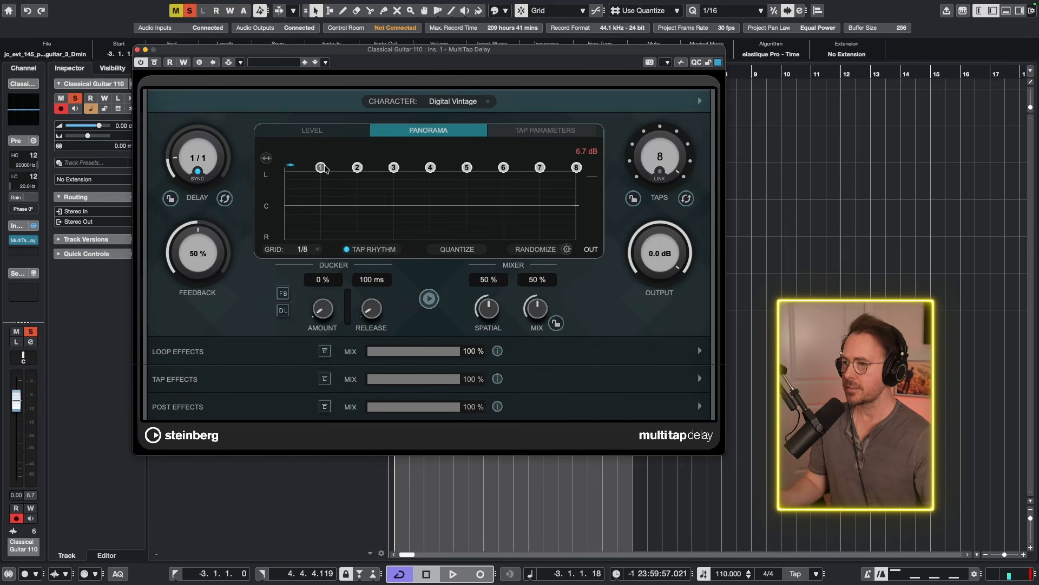
{"action": "left_click_drag", "start_coordinate": [322, 200], "coordinate": [324, 170]}
{"action": "left_click_drag", "start_coordinate": [360, 211], "coordinate": [396, 155]}
{"action": "left_click_drag", "start_coordinate": [430, 206], "coordinate": [432, 253]}
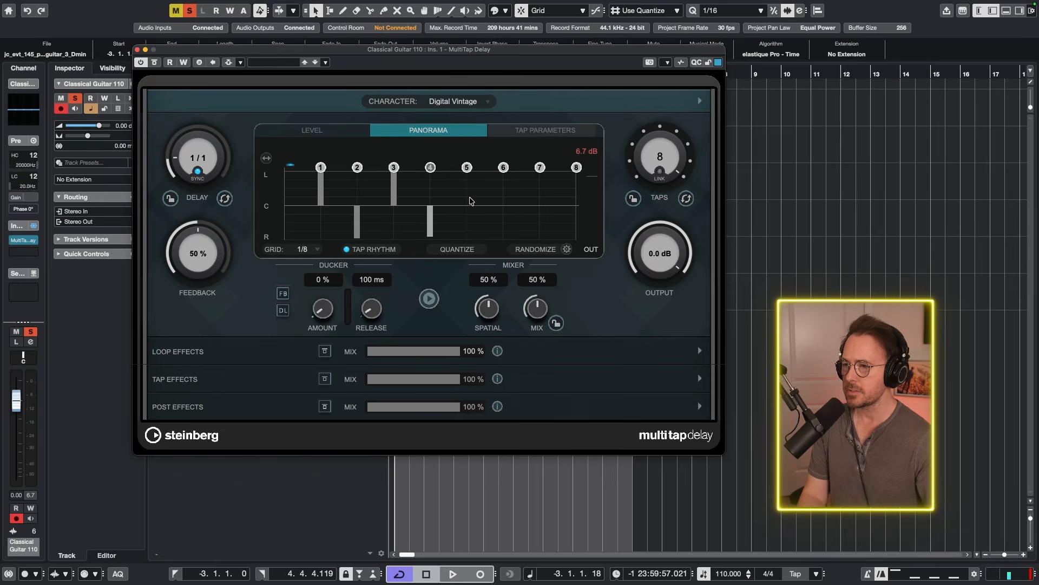
{"action": "left_click_drag", "start_coordinate": [470, 201], "coordinate": [470, 161]}
{"action": "left_click_drag", "start_coordinate": [504, 206], "coordinate": [513, 239]}
{"action": "left_click_drag", "start_coordinate": [536, 205], "coordinate": [543, 169]}
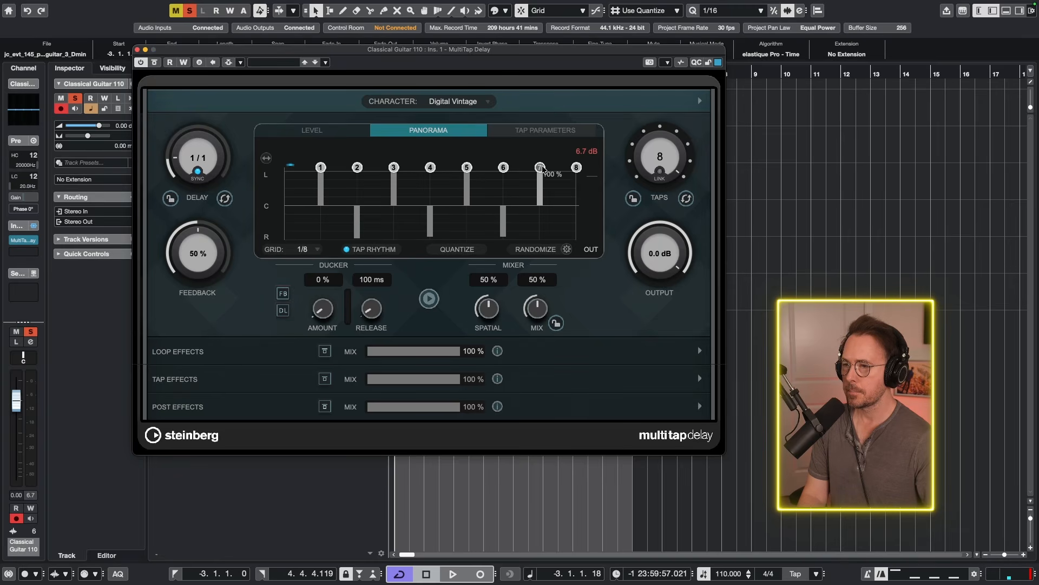
{"action": "left_click_drag", "start_coordinate": [569, 206], "coordinate": [576, 240]}
Step: Lower the delay feedback to 22 % while auditioning the panned taps
{"action": "left_click_drag", "start_coordinate": [196, 254], "coordinate": [195, 265]}
{"action": "key", "text": "space"}
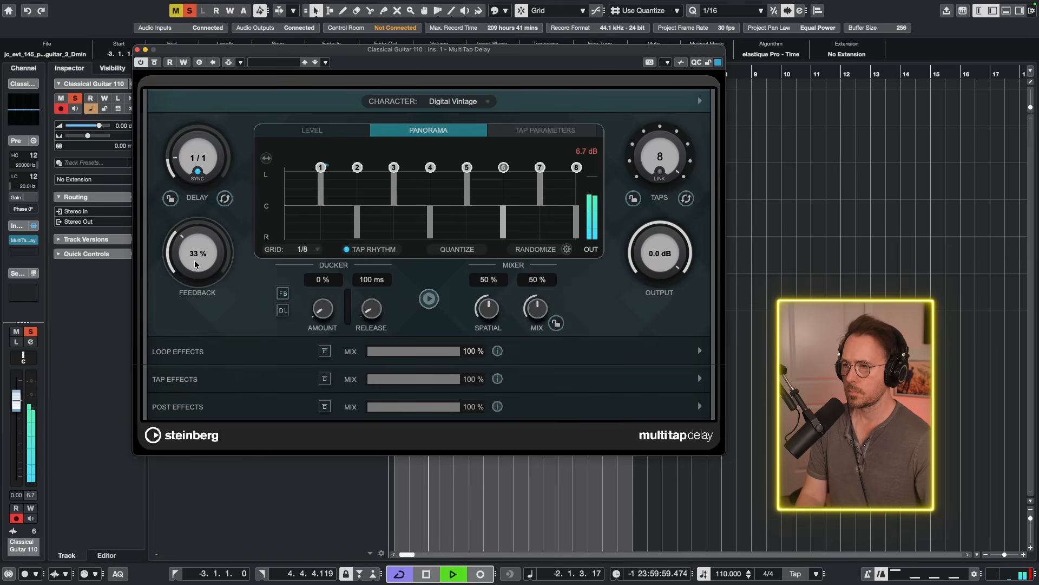
{"action": "left_click_drag", "start_coordinate": [198, 254], "coordinate": [198, 258]}
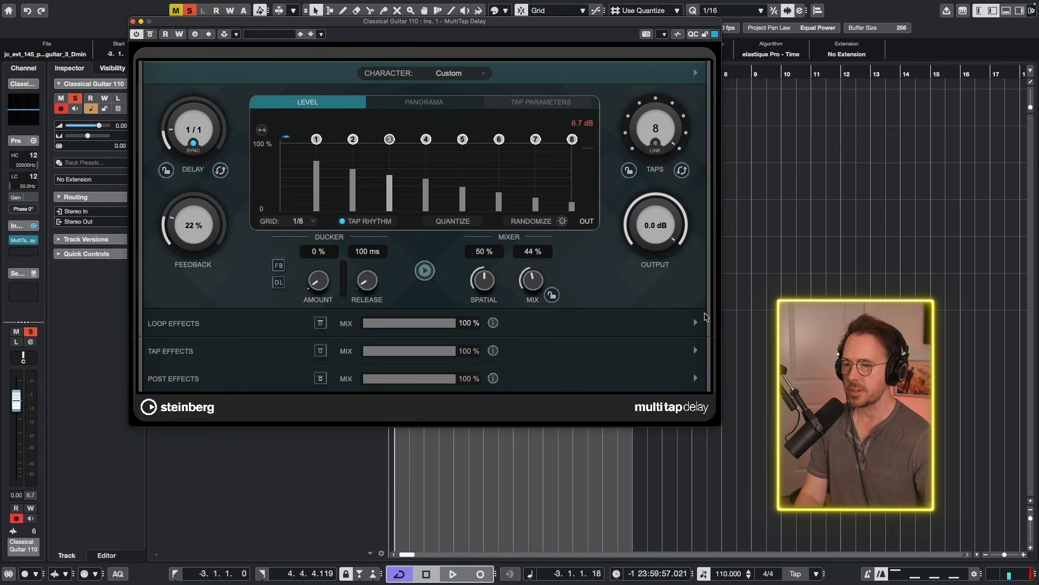
Step: Open the loop effects section and add a Chorus module to its chain
{"action": "left_click", "coordinate": [696, 324]}
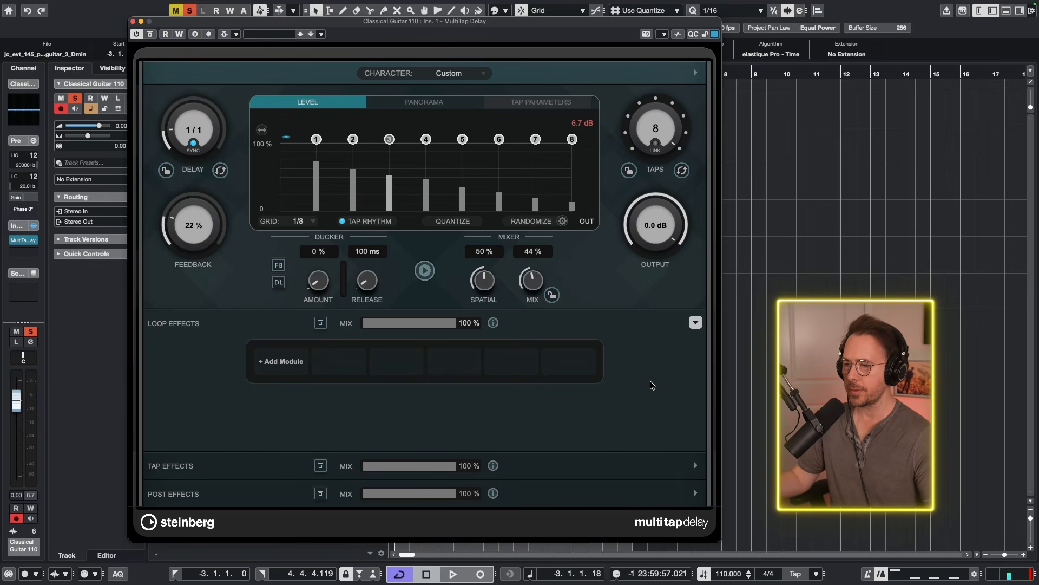
{"action": "left_click", "coordinate": [277, 363]}
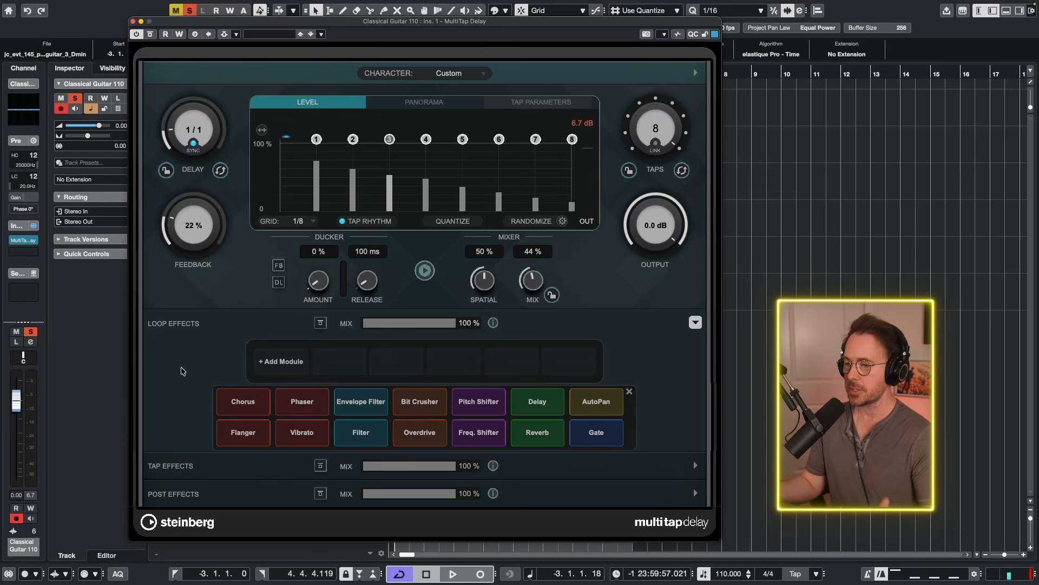
{"action": "left_click", "coordinate": [245, 401]}
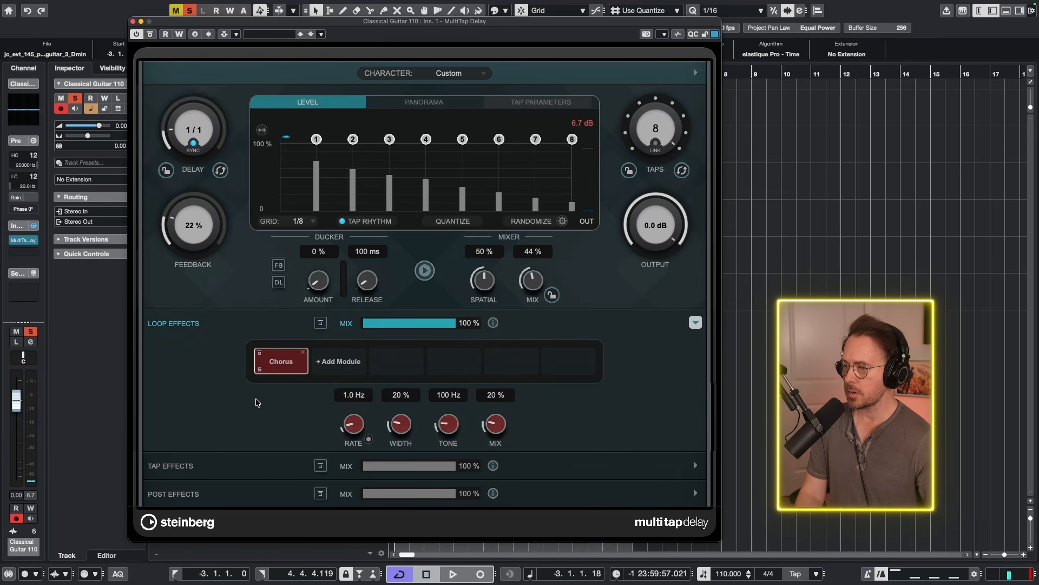
Step: Add a Pitch Shifter to the loop effects, set its detune to -5 semitones, and audition the result
{"action": "left_click", "coordinate": [476, 401]}
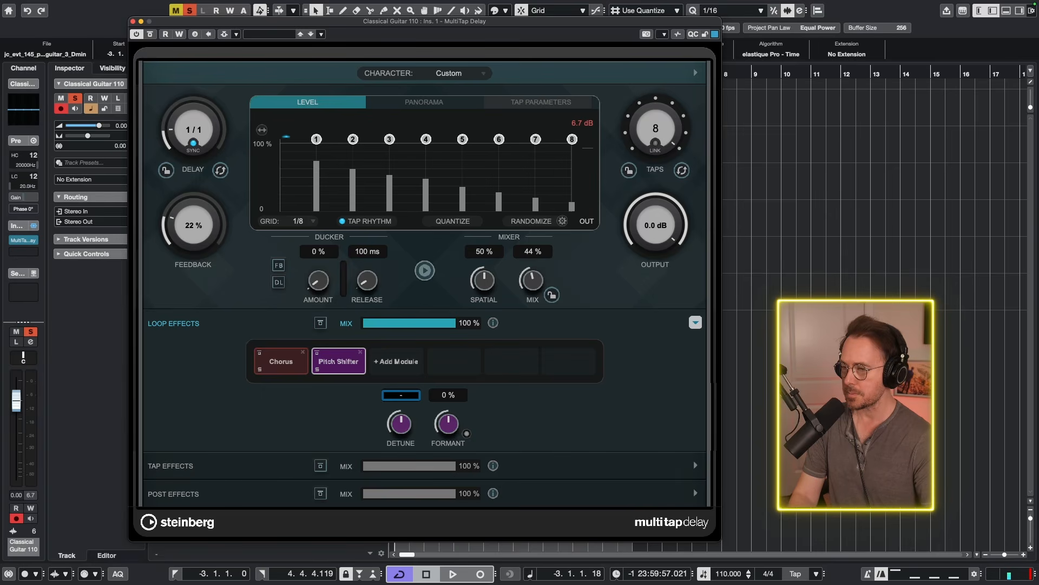
{"action": "type", "text": "-5"}
{"action": "key", "text": "Return"}
{"action": "key", "text": "space"}
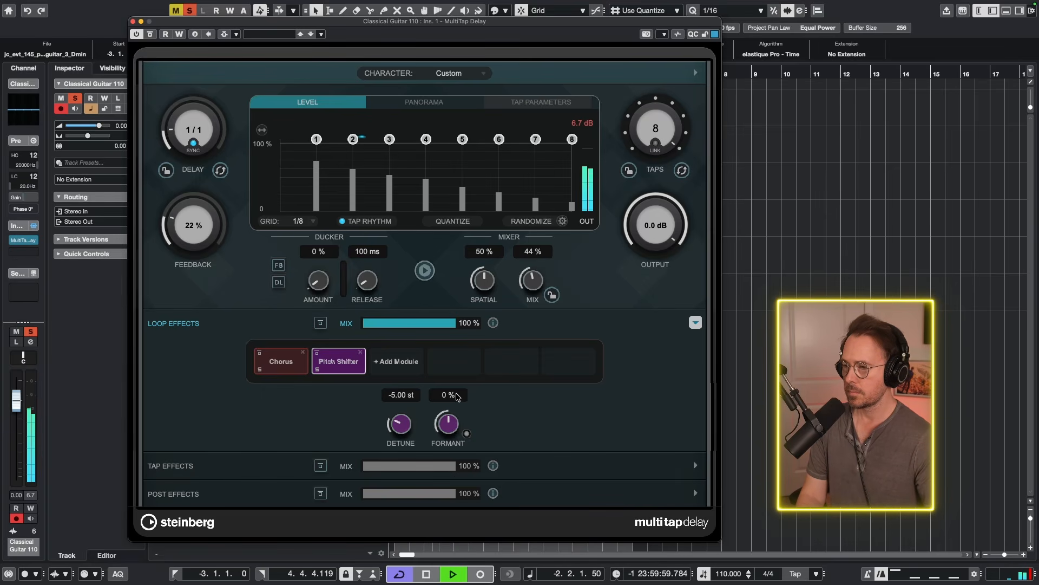
{"action": "key", "text": "space"}
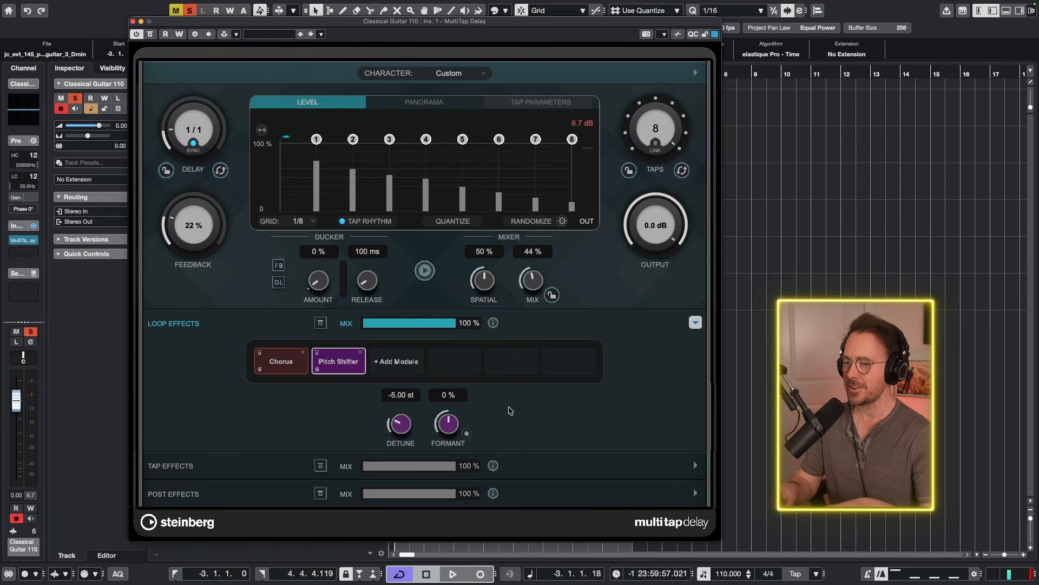
Step: Enable the Pitch Shifter's switch beside the formant control and audition the delay again
{"action": "left_click", "coordinate": [467, 435]}
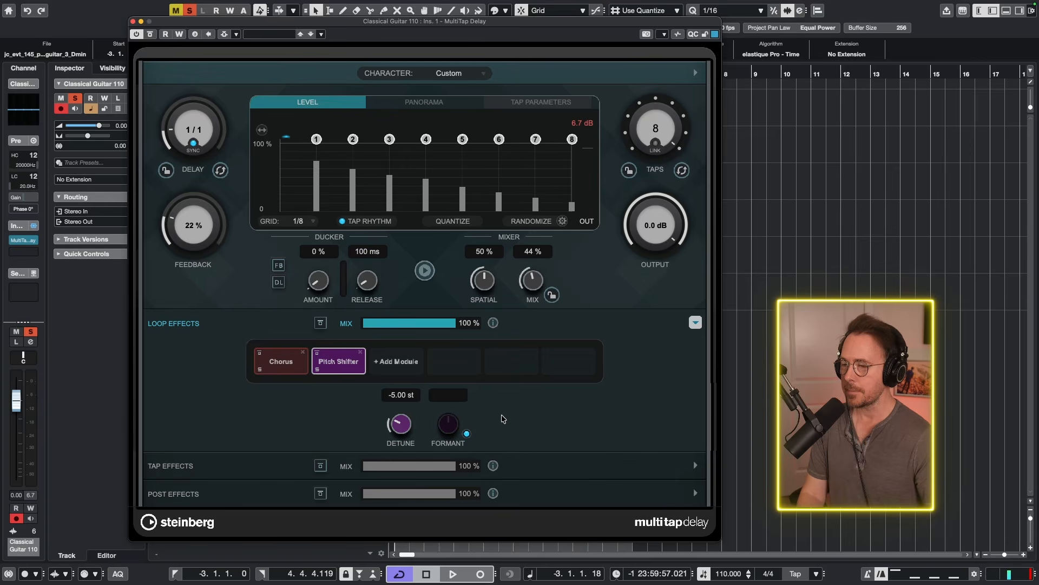
{"action": "key", "text": "space"}
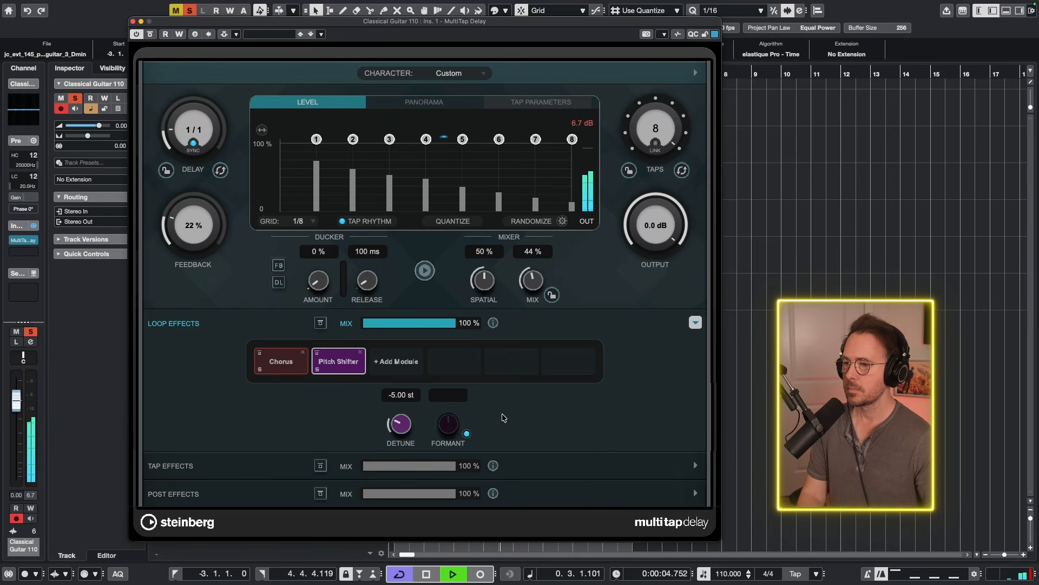
{"action": "key", "text": "space"}
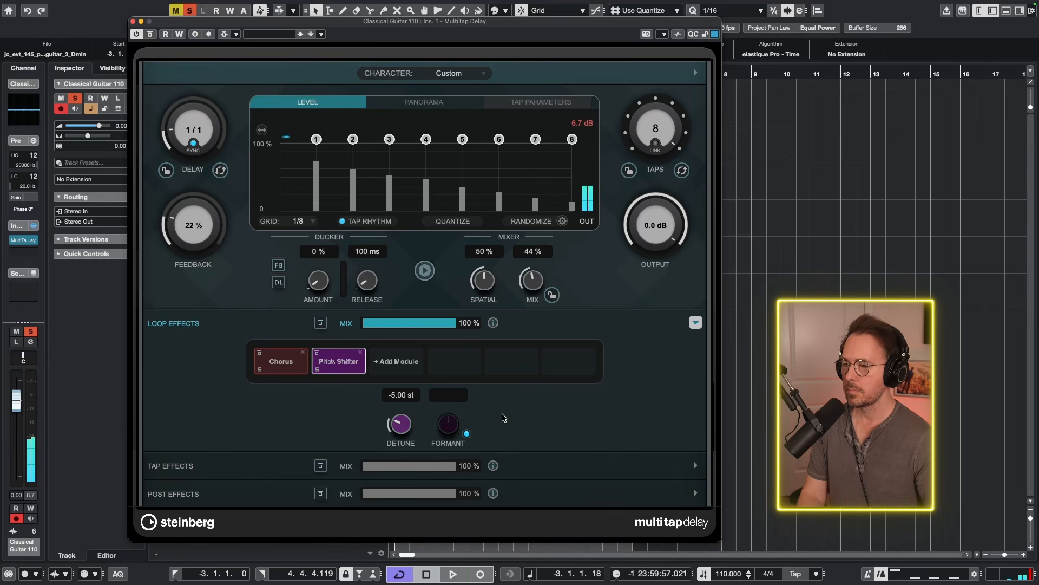
Step: Add a Bit Crusher to the loop effects and set it to mode 3 with sample divider 17 while auditioning
{"action": "left_click", "coordinate": [396, 361]}
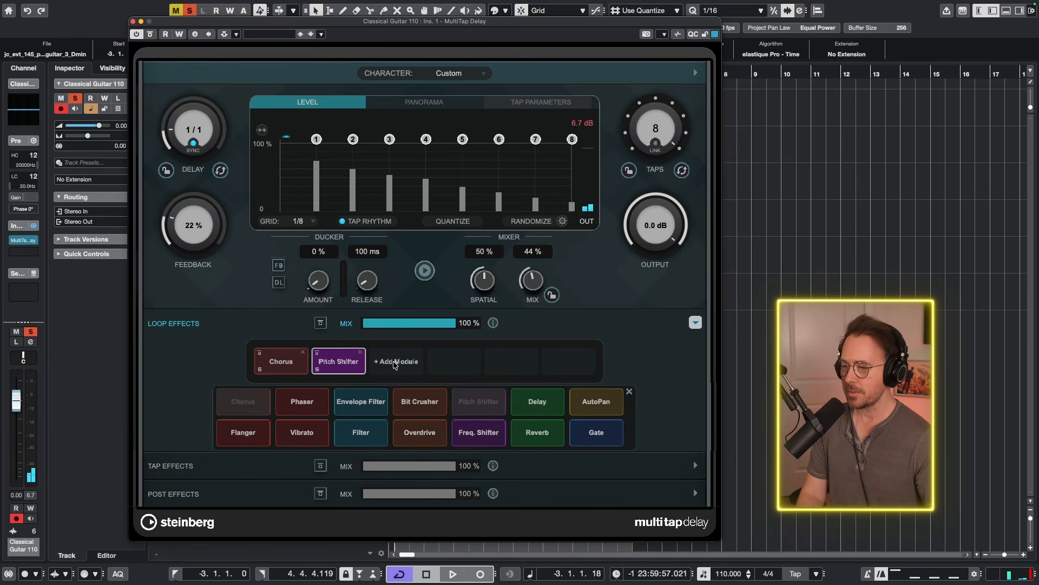
{"action": "left_click", "coordinate": [412, 406]}
{"action": "key", "text": "space"}
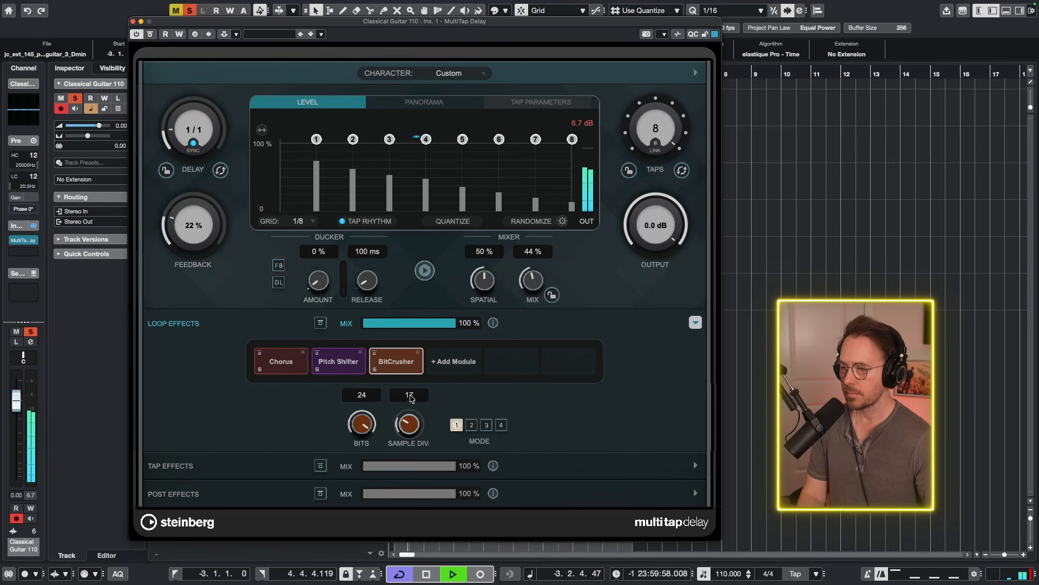
{"action": "left_click_drag", "start_coordinate": [411, 398], "coordinate": [418, 386]}
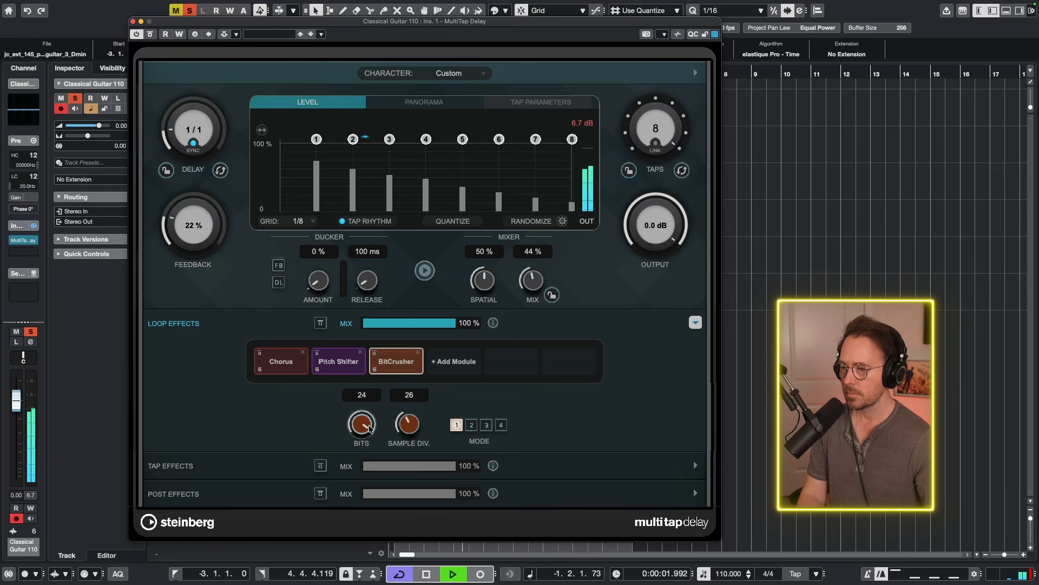
{"action": "left_click", "coordinate": [472, 425]}
{"action": "left_click", "coordinate": [486, 425]}
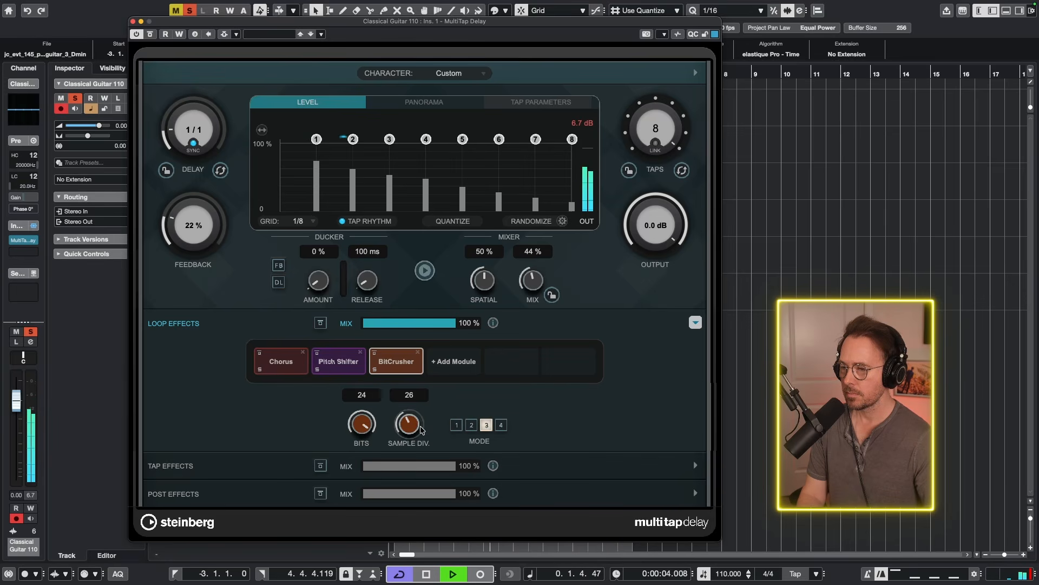
{"action": "left_click_drag", "start_coordinate": [412, 427], "coordinate": [413, 449]}
{"action": "key", "text": "space"}
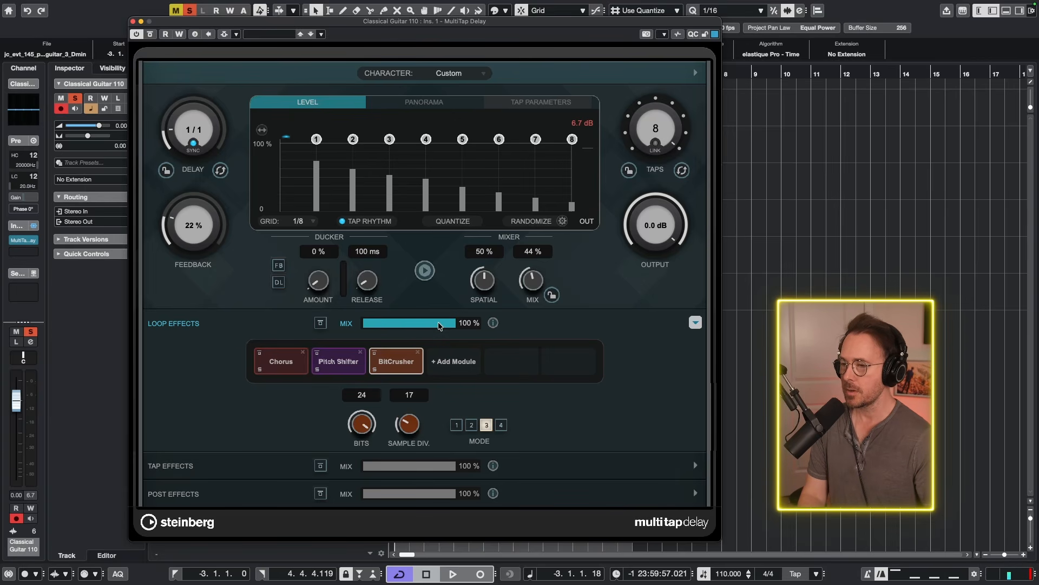
Step: Lower the loop effects mix to 37 % and collapse that section
{"action": "left_click_drag", "start_coordinate": [464, 324], "coordinate": [399, 332]}
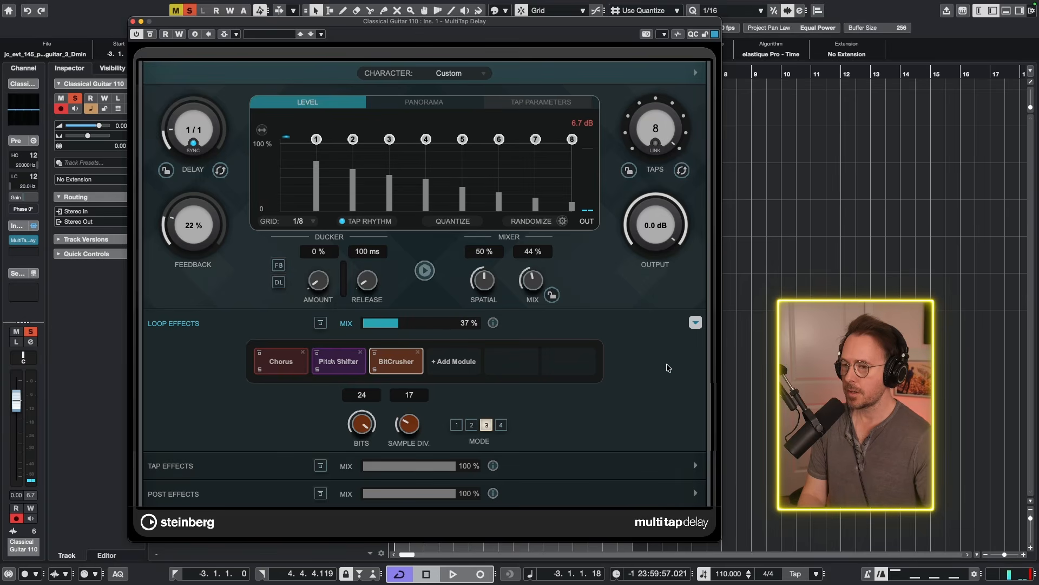
{"action": "left_click", "coordinate": [694, 323]}
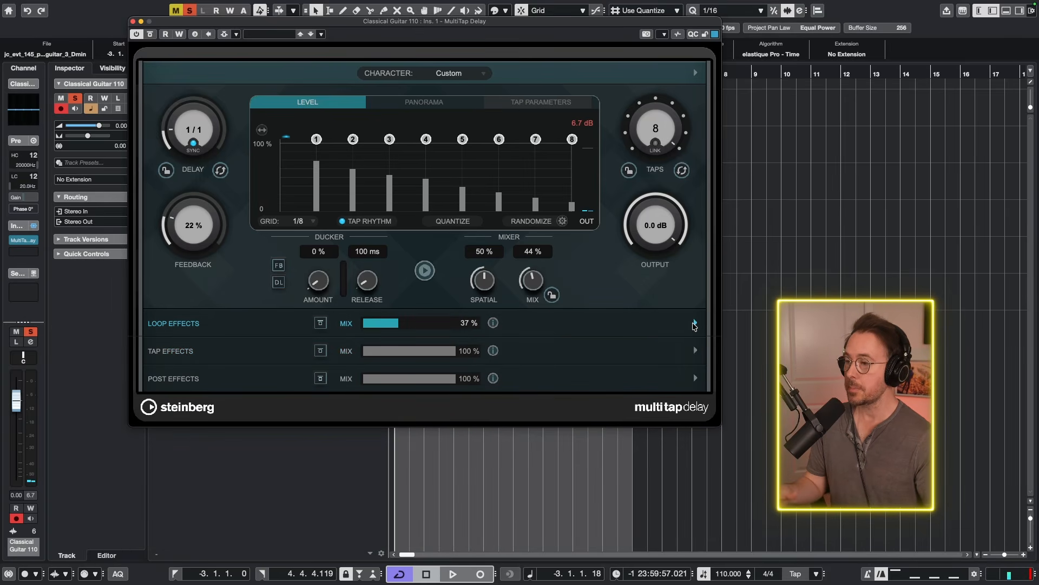
Step: Open the tap effects section and add an Overdrive module to its chain
{"action": "left_click", "coordinate": [695, 350]}
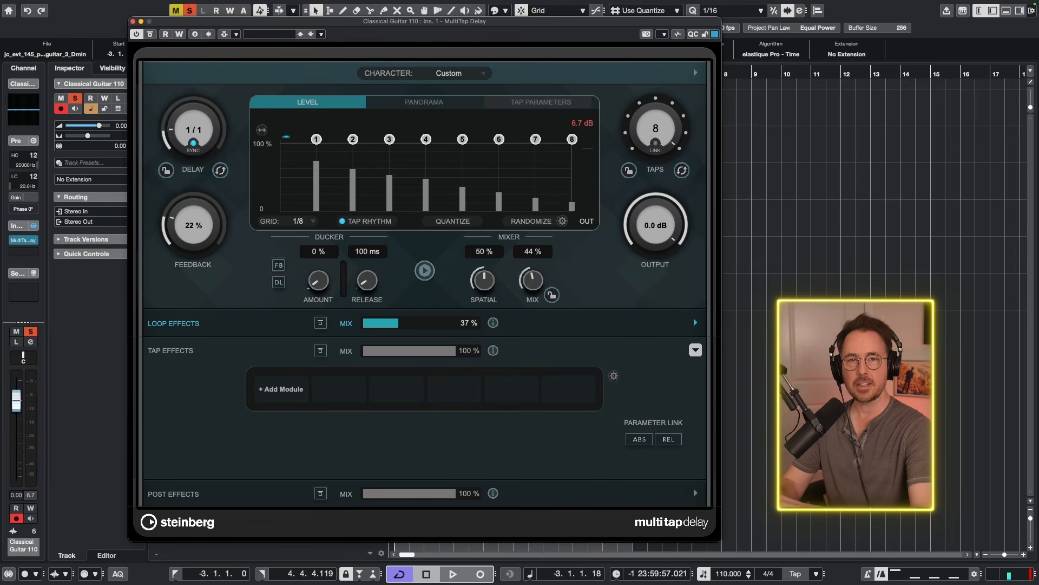
{"action": "left_click", "coordinate": [281, 390]}
{"action": "left_click", "coordinate": [420, 460]}
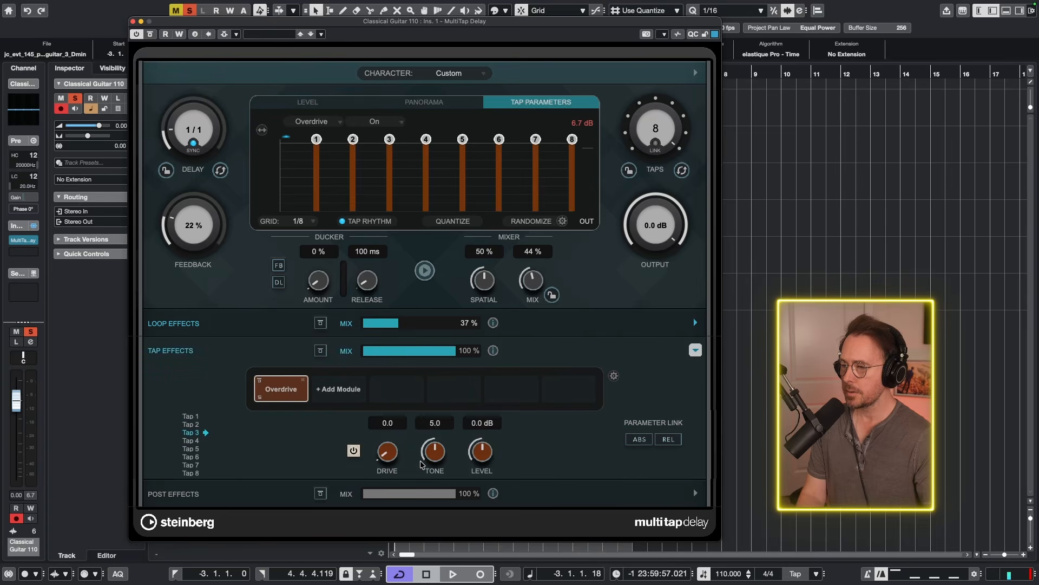
Step: For tap 2 only, set the Overdrive drive to 5.2 and level to 3.9 dB while auditioning
{"action": "left_click", "coordinate": [193, 426]}
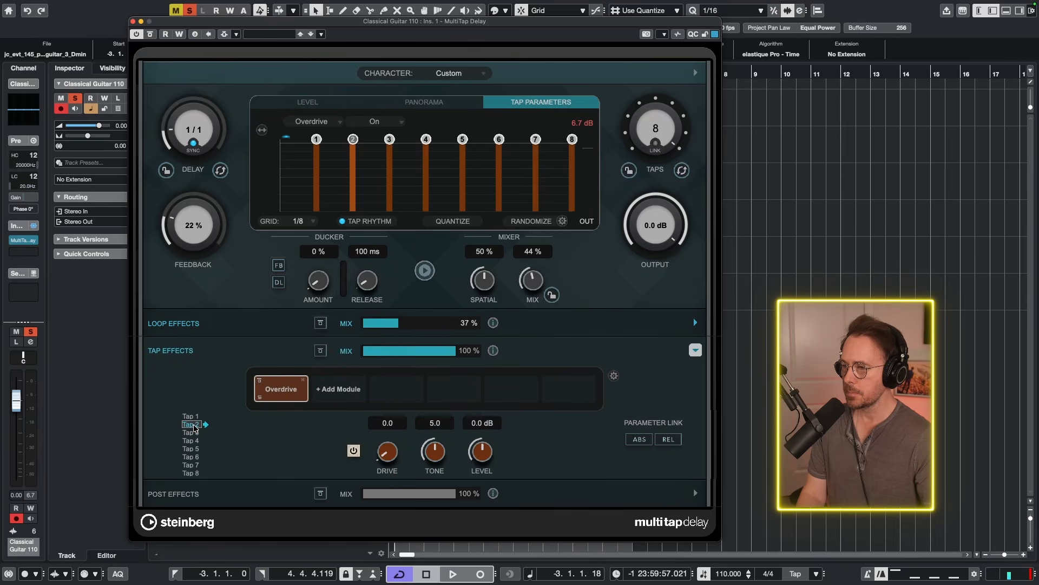
{"action": "left_click_drag", "start_coordinate": [386, 451], "coordinate": [388, 419]}
{"action": "key", "text": "space"}
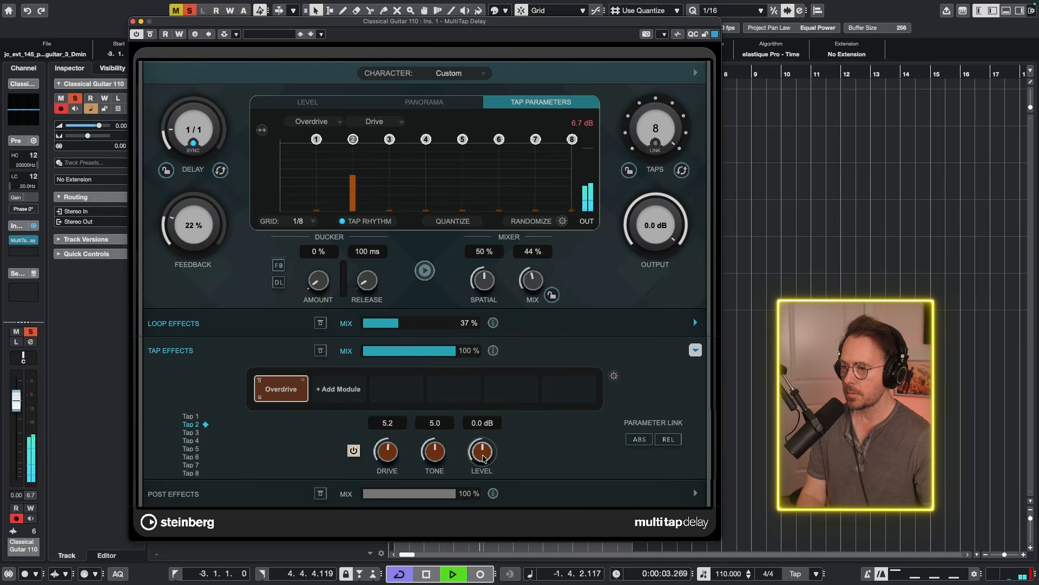
{"action": "left_click_drag", "start_coordinate": [483, 458], "coordinate": [526, 449]}
{"action": "key", "text": "space"}
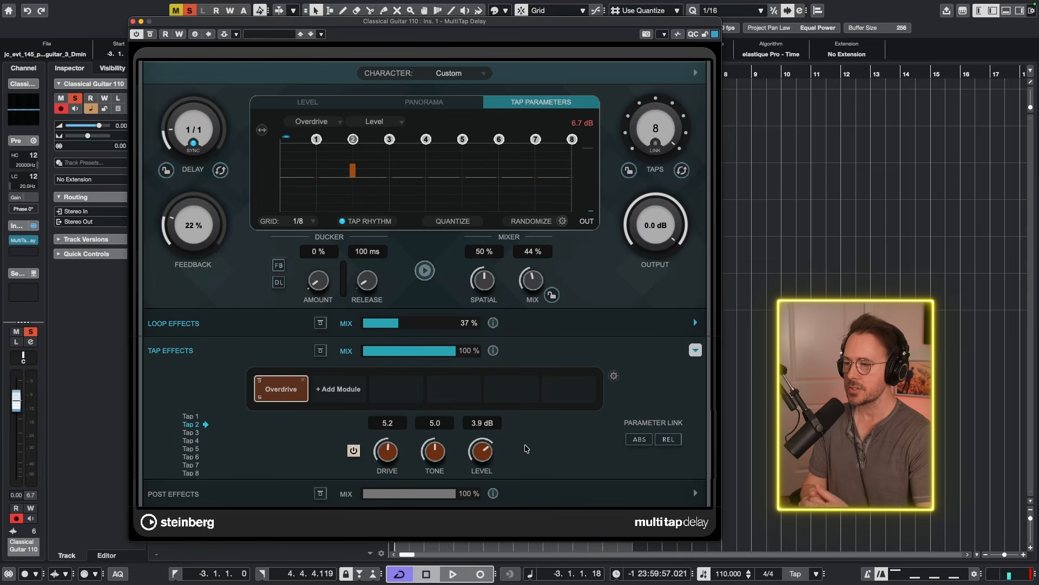
Step: Add a Vibrato to the tap effects and set tap 1 to a 1.7 Hz rate and about 17 % depth
{"action": "left_click", "coordinate": [347, 390]}
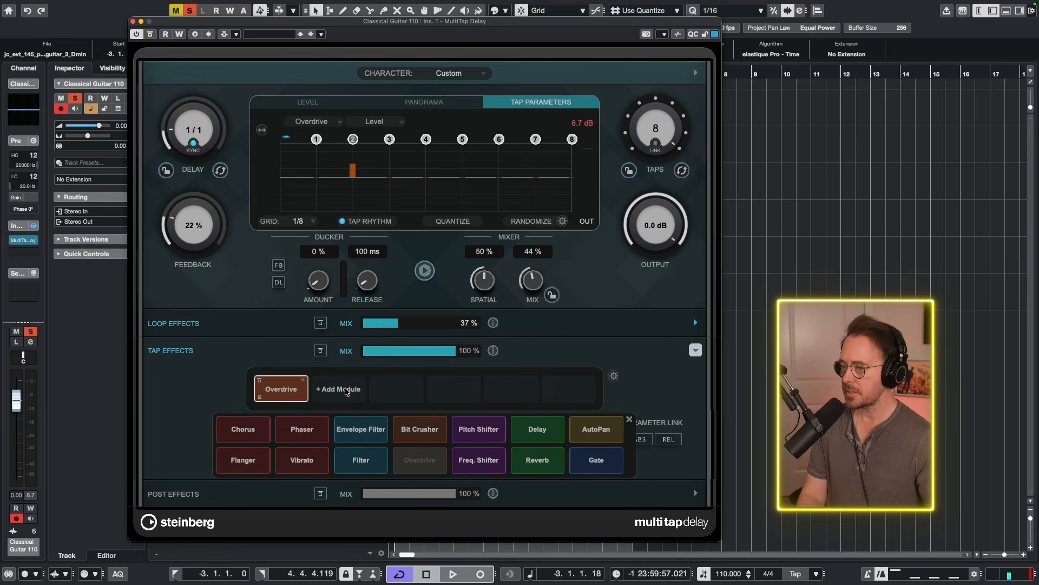
{"action": "left_click", "coordinate": [303, 463]}
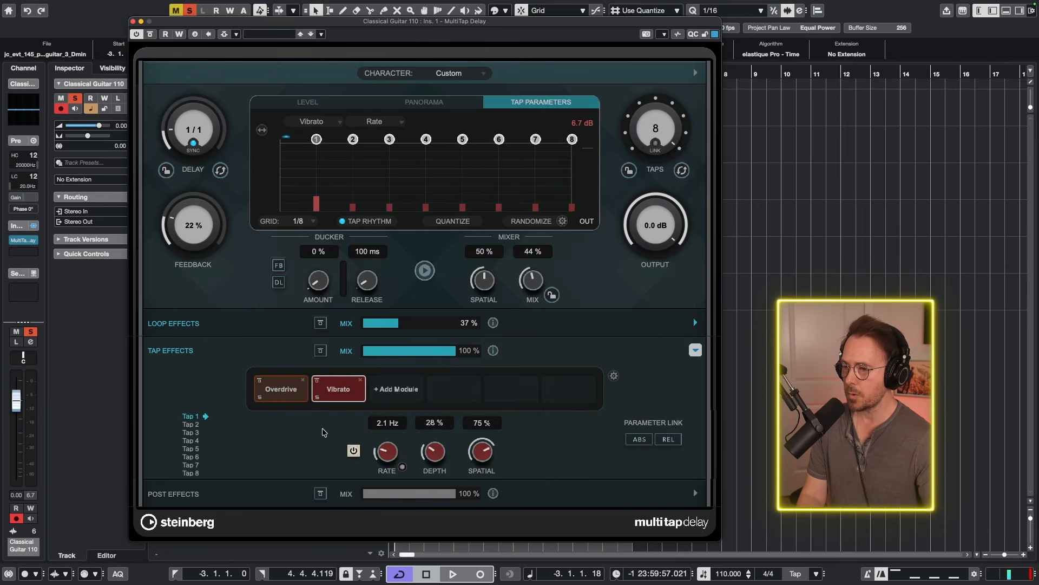
{"action": "left_click", "coordinate": [439, 457]}
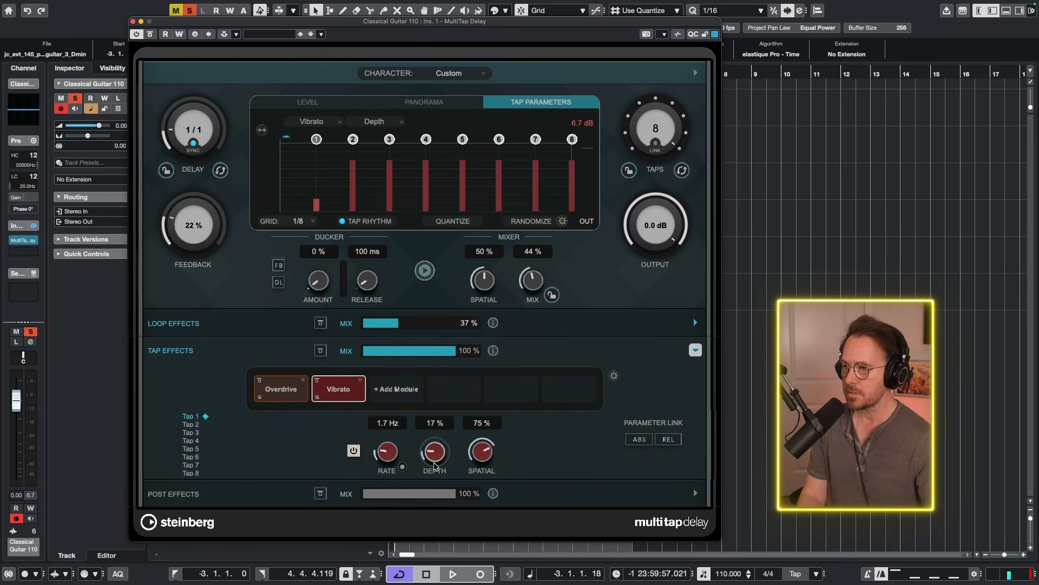
Step: Raise the vibrato rate and depth progressively from tap 2 up to 8.2 Hz and 97 % at tap 8, and audition
{"action": "left_click", "coordinate": [190, 424]}
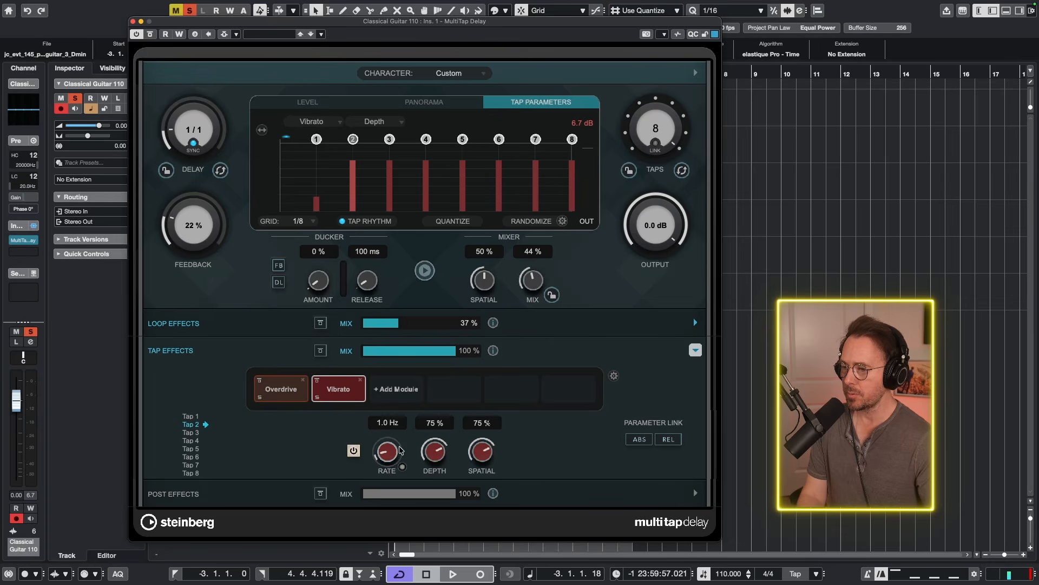
{"action": "left_click_drag", "start_coordinate": [389, 450], "coordinate": [423, 503]}
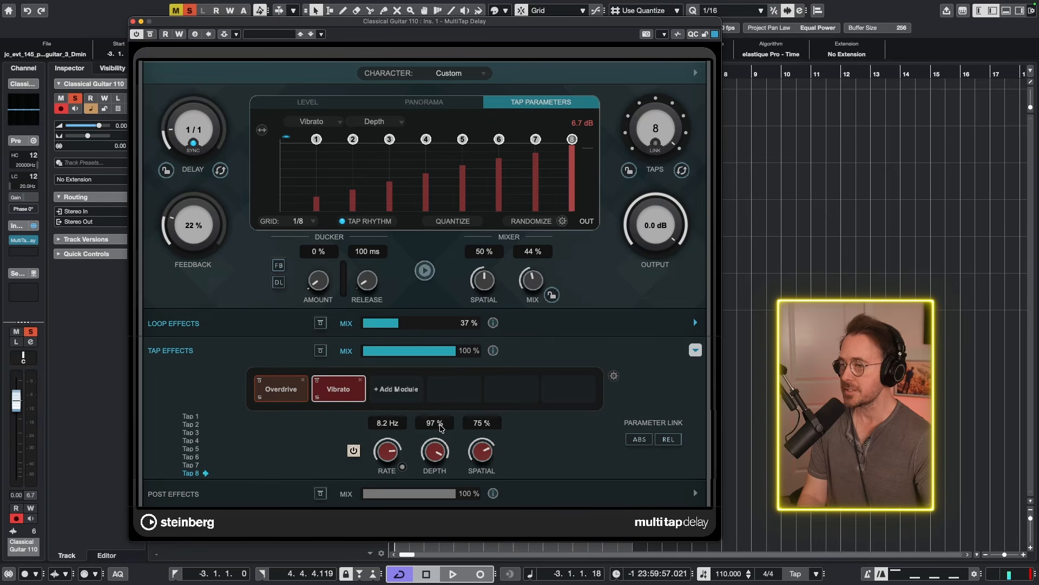
{"action": "key", "text": "space"}
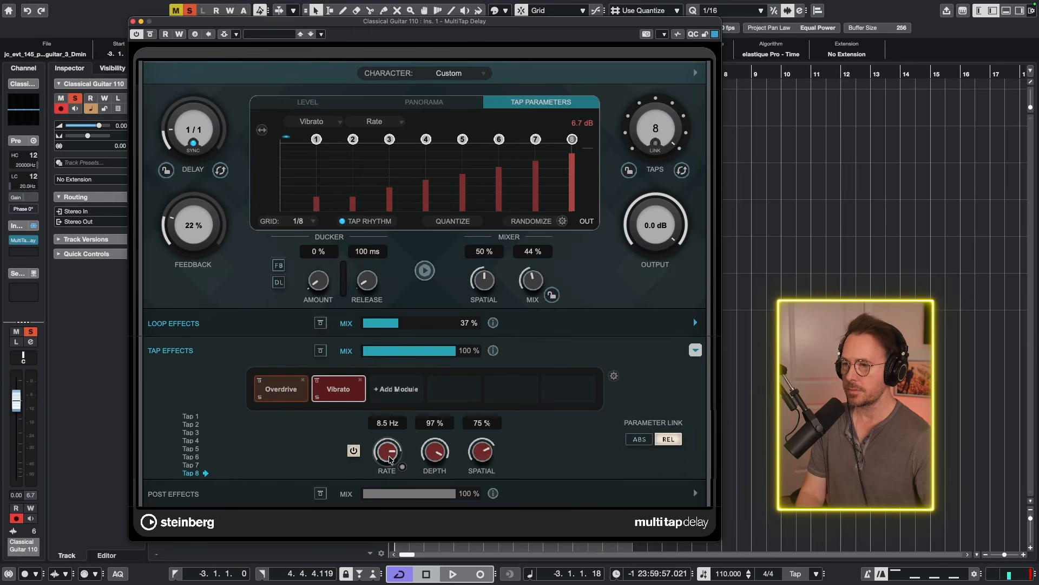
Step: Shift the vibrato rate of all taps with the relative parameter link, and try the absolute link
{"action": "mouse_move", "coordinate": [389, 459]}
{"action": "left_mouse_down"}
{"action": "mouse_move", "coordinate": [390, 542]}
{"action": "mouse_move", "coordinate": [392, 475]}
{"action": "left_mouse_up"}
{"action": "left_click", "coordinate": [637, 440]}
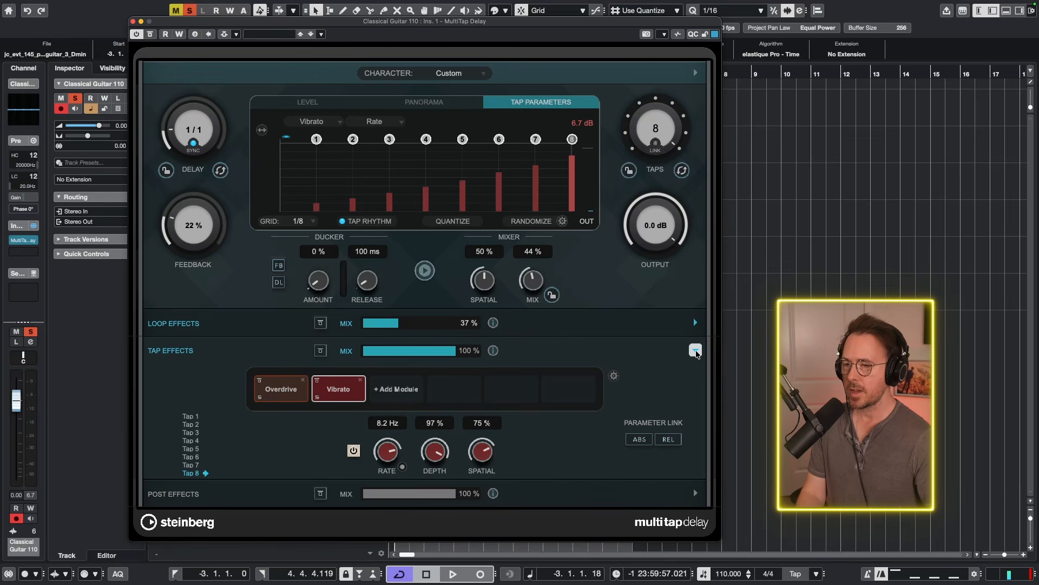
Step: Collapse the tap effects, open the post effects section, and audition the guitar delay with its Envelope Filter
{"action": "left_click", "coordinate": [695, 351]}
{"action": "left_click", "coordinate": [696, 378]}
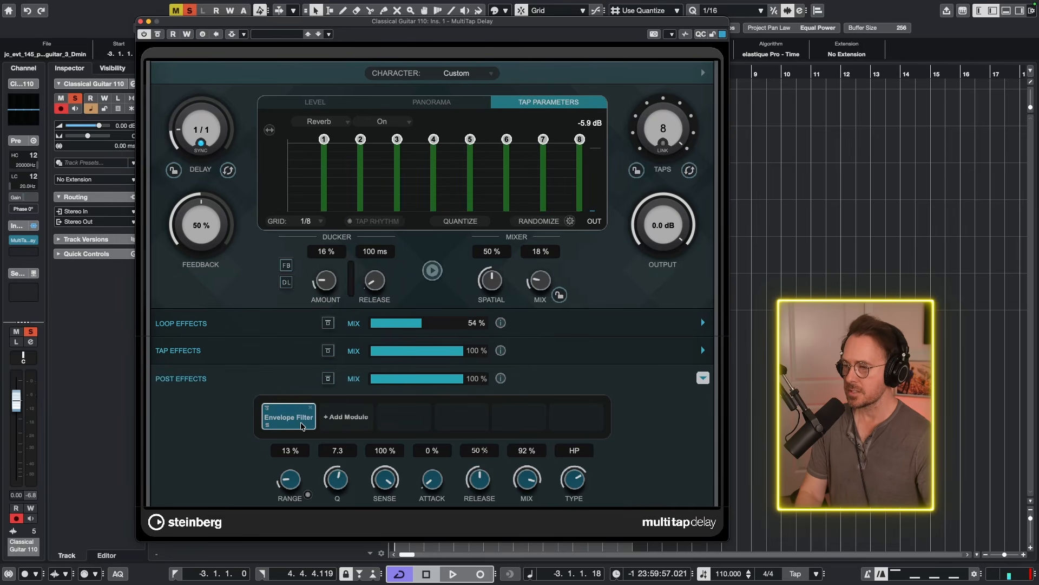
{"action": "key", "text": "space"}
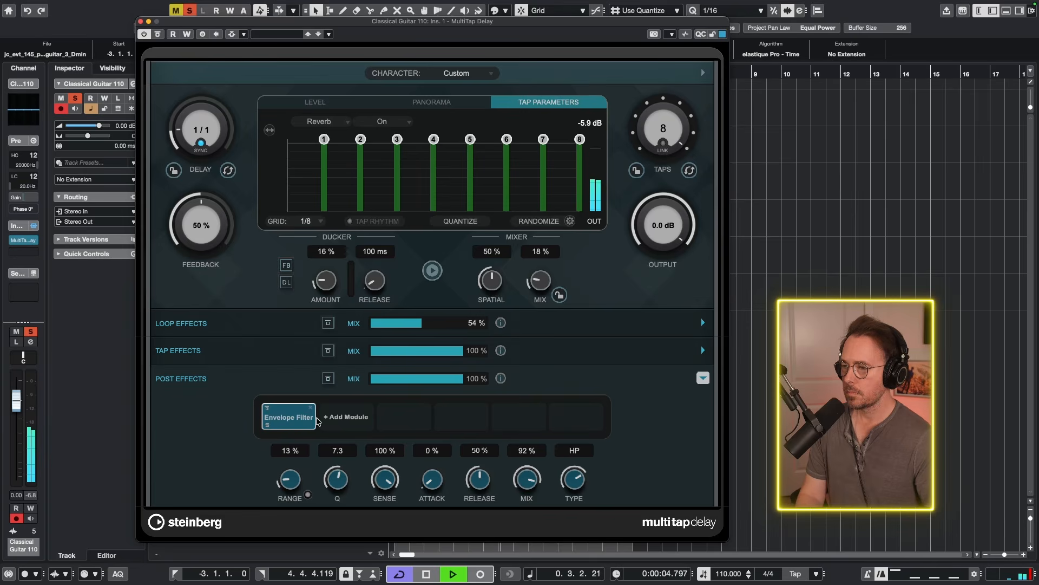
{"action": "key", "text": "space"}
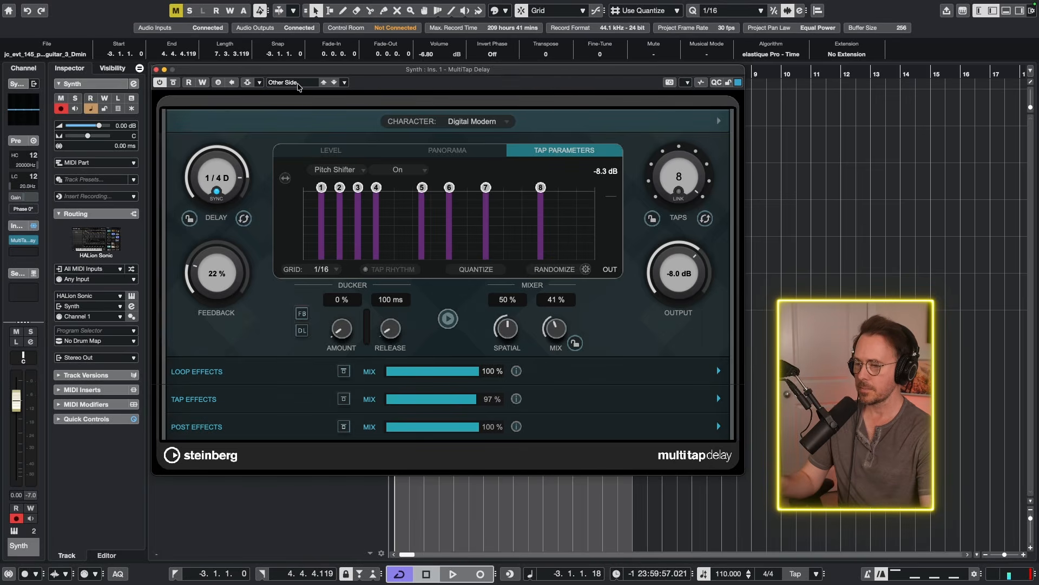
Step: Bypass the MultiTap Delay insert on the Synth track for comparison and switch it back on
{"action": "mouse_move", "coordinate": [13, 244]}
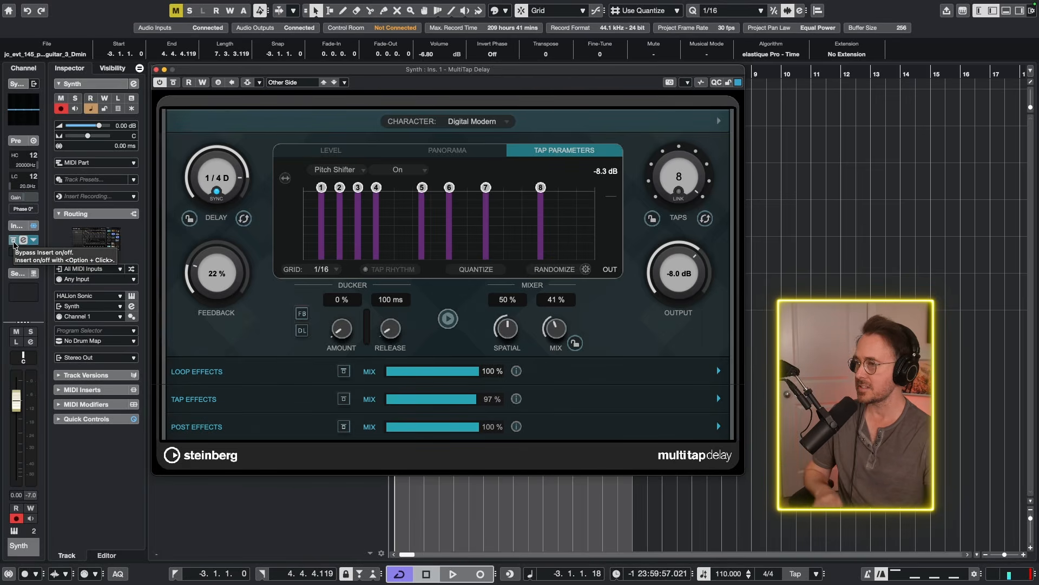
{"action": "left_click", "coordinate": [13, 244]}
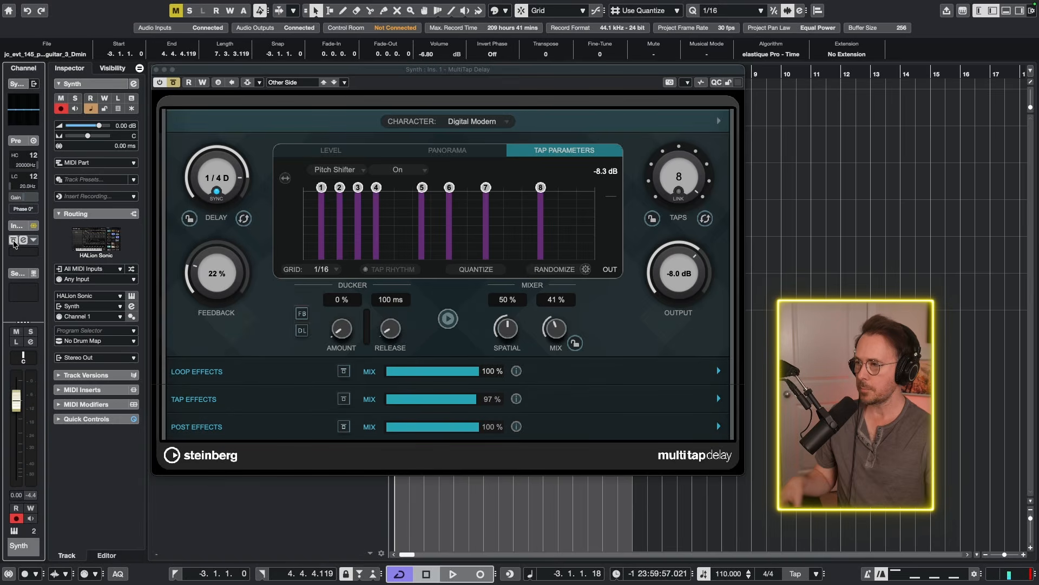
{"action": "left_click", "coordinate": [13, 244]}
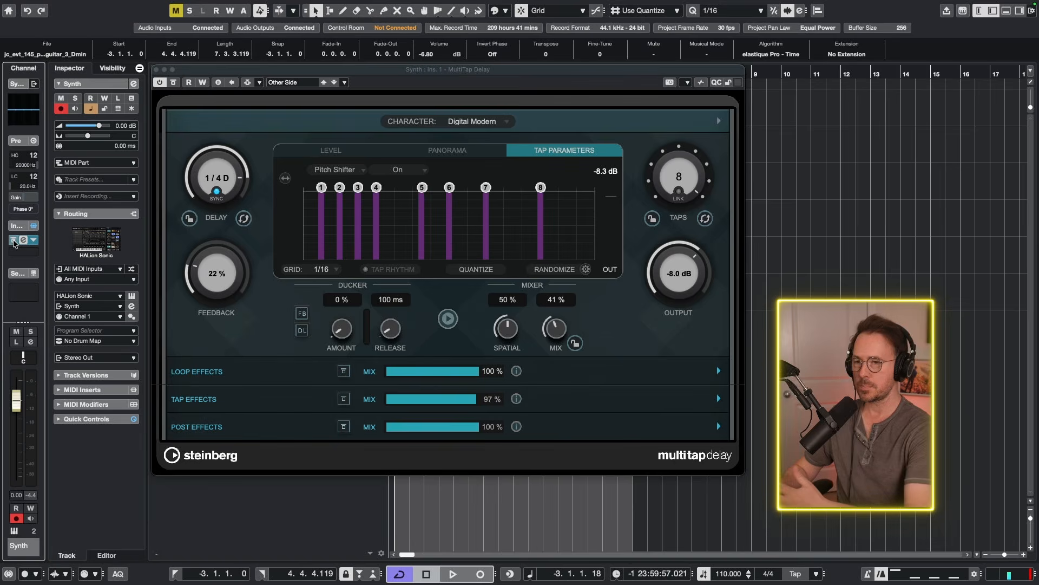
Step: Inspect the loop effects of the Synth track's delay, collapse them, and open the tap effects section
{"action": "left_click", "coordinate": [199, 373]}
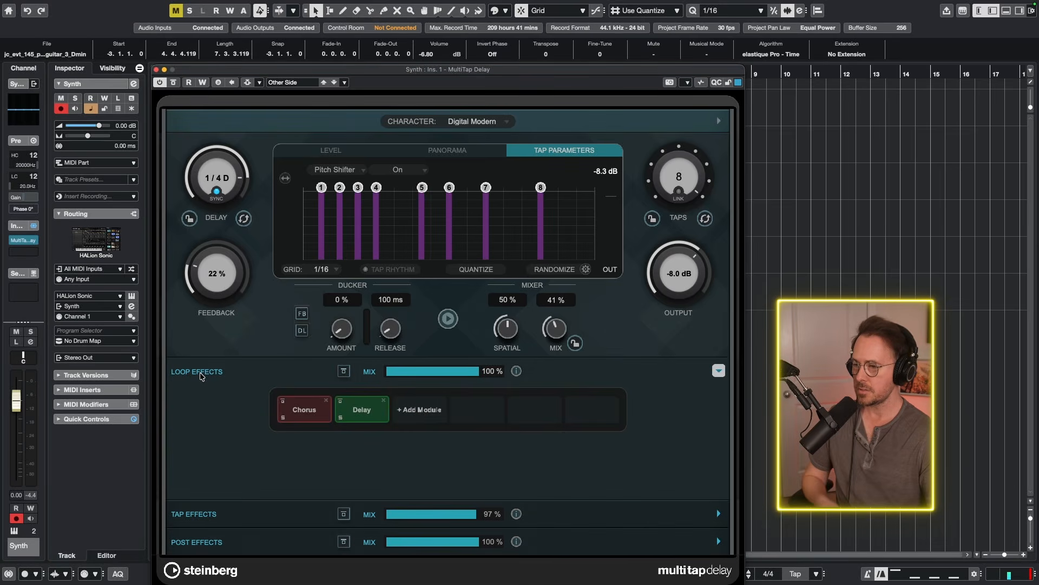
{"action": "left_click", "coordinate": [199, 372]}
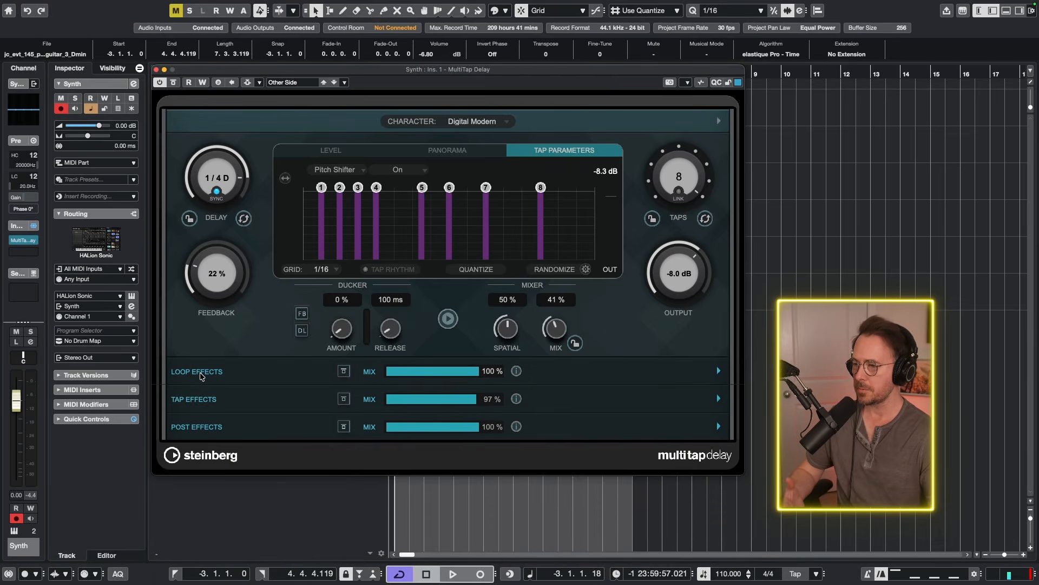
{"action": "left_click", "coordinate": [199, 400]}
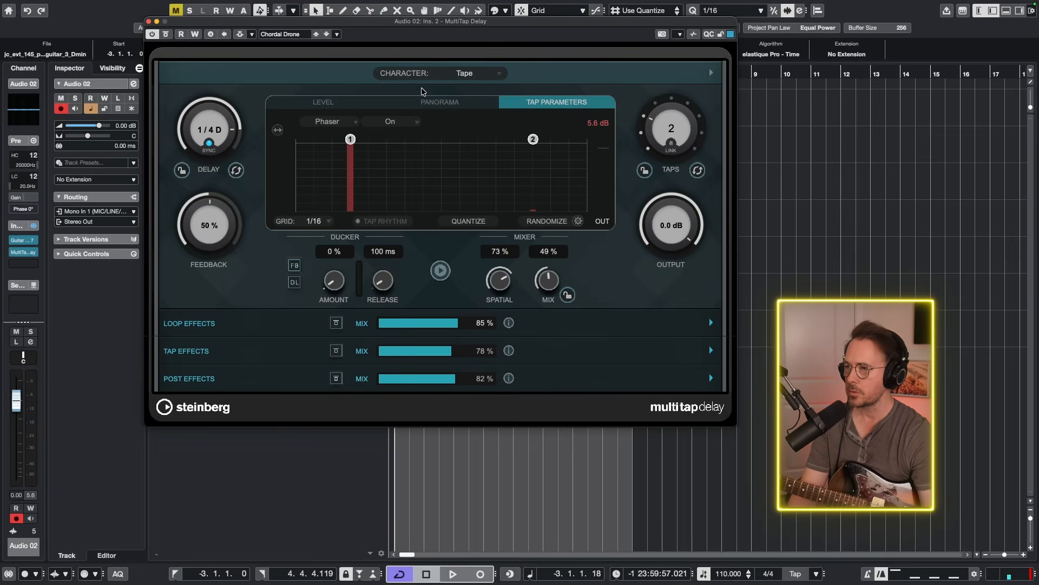
Step: Review the loop, tap and post effects of the Chordal Drone preset on Audio 02, and monitor the guitar with the delay bypassed
{"action": "left_click", "coordinate": [197, 324]}
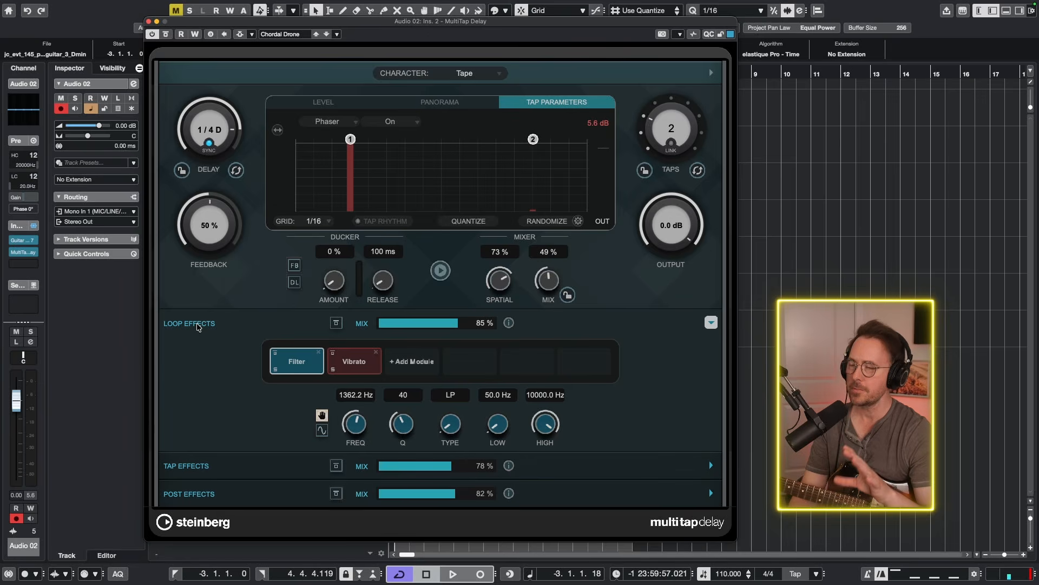
{"action": "left_click", "coordinate": [186, 465]}
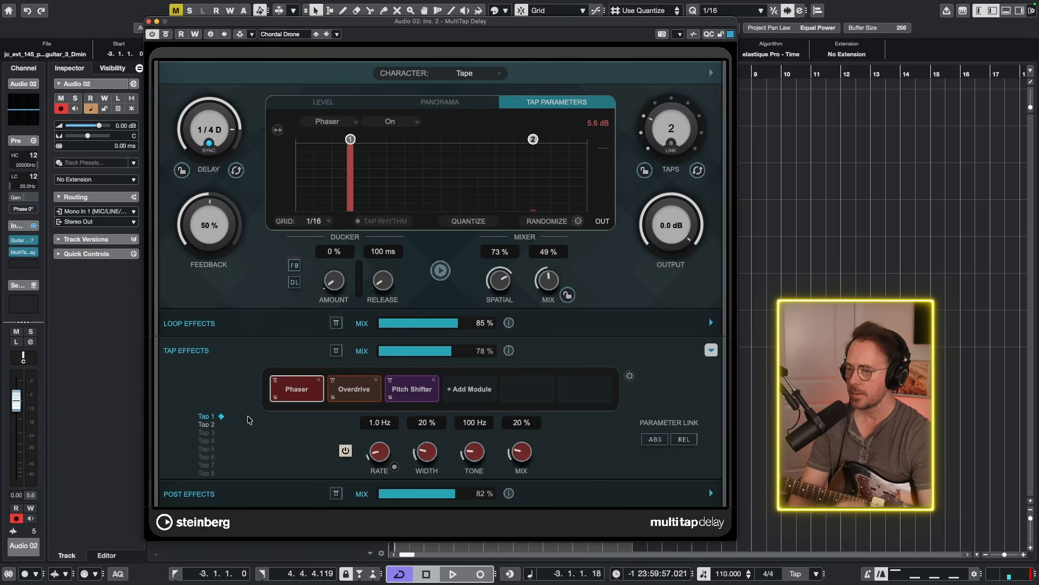
{"action": "left_click", "coordinate": [260, 493]}
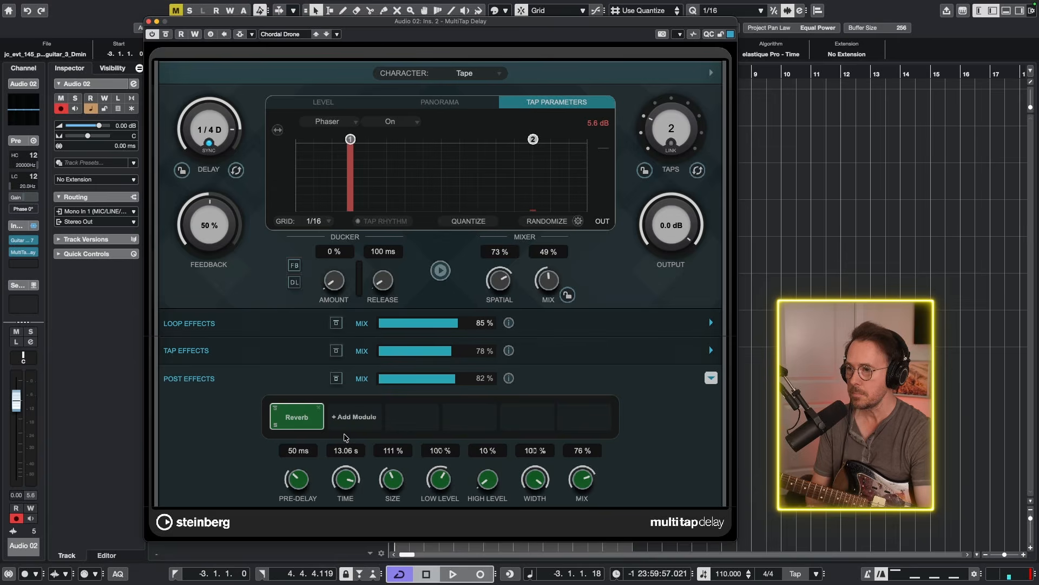
{"action": "left_click", "coordinate": [83, 263]}
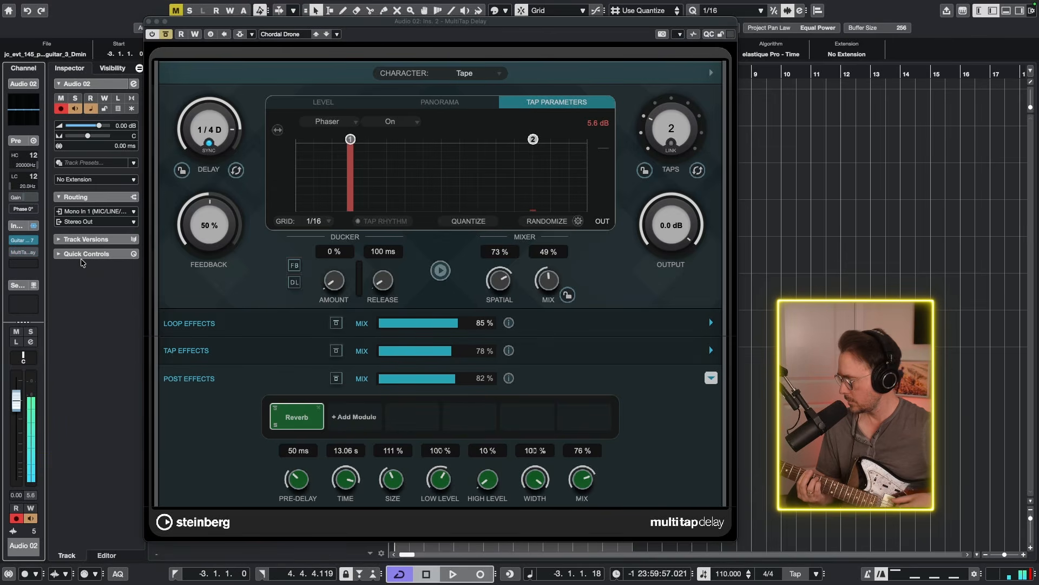